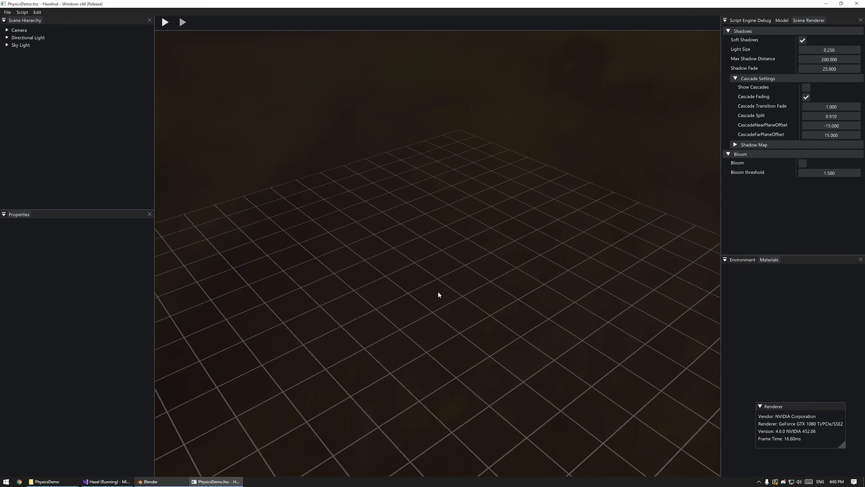
Inspect the Directional Light and Sky Light settings, then run and stop play mode
left_click_drag(423, 286, 525, 311, "alt")
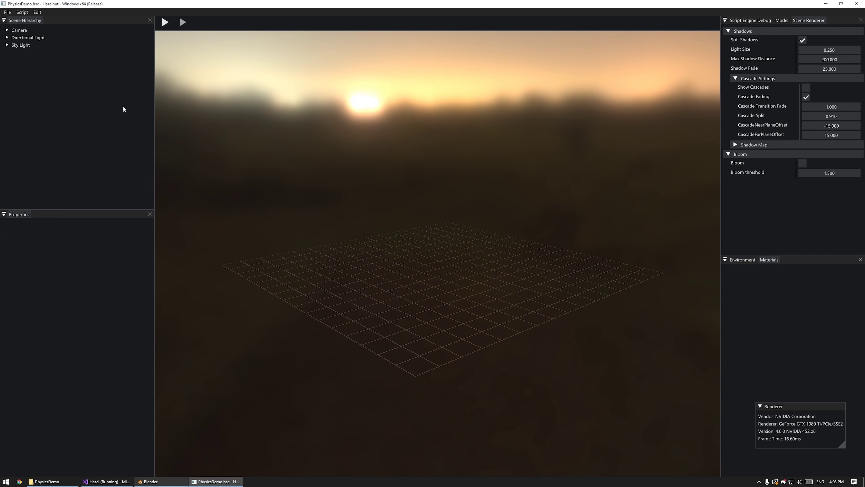
left_click(21, 37)
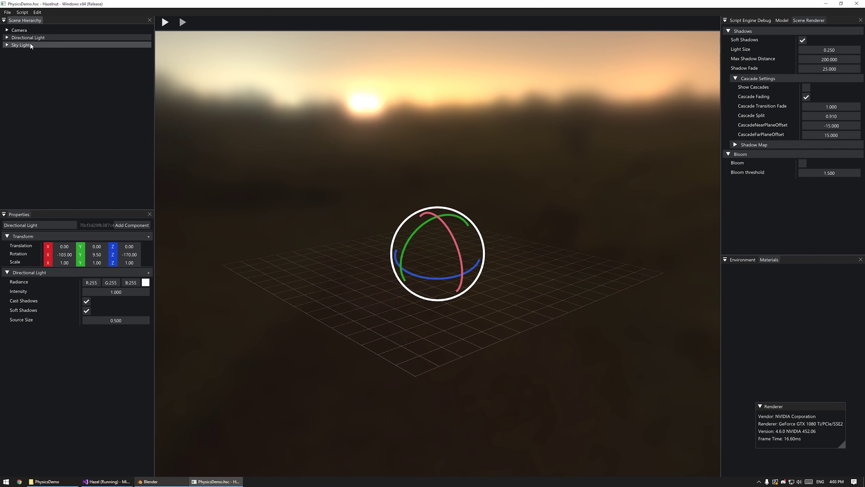
left_click(21, 45)
left_click(338, 189)
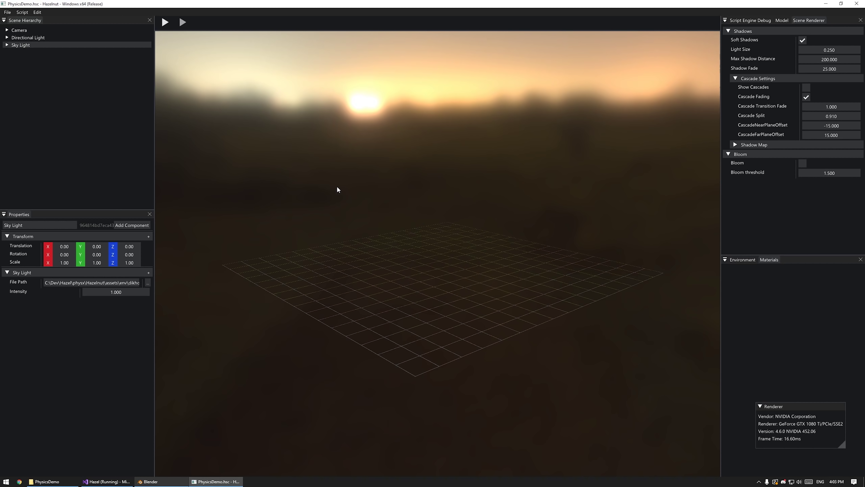
left_click(165, 22)
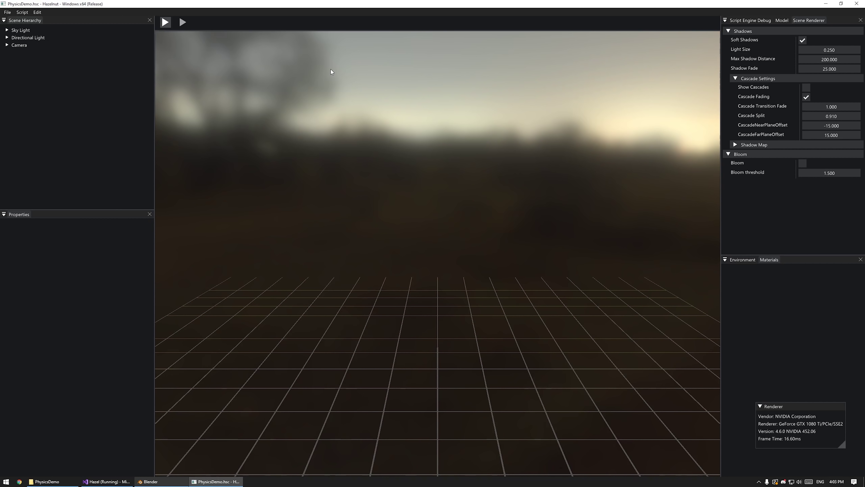
left_click(166, 23)
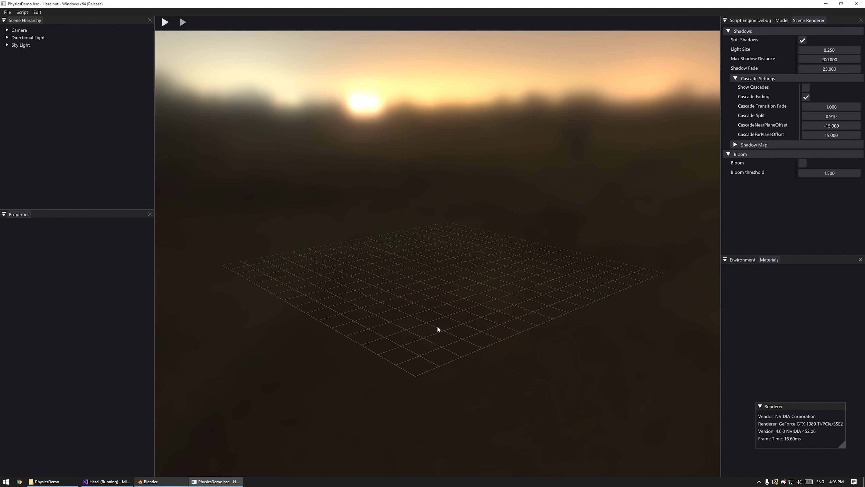
Bring up the Scene Hierarchy's Create > Mesh choices: Empty Mesh, Cube, Sphere
right_click(77, 124)
mouse_move(101, 127)
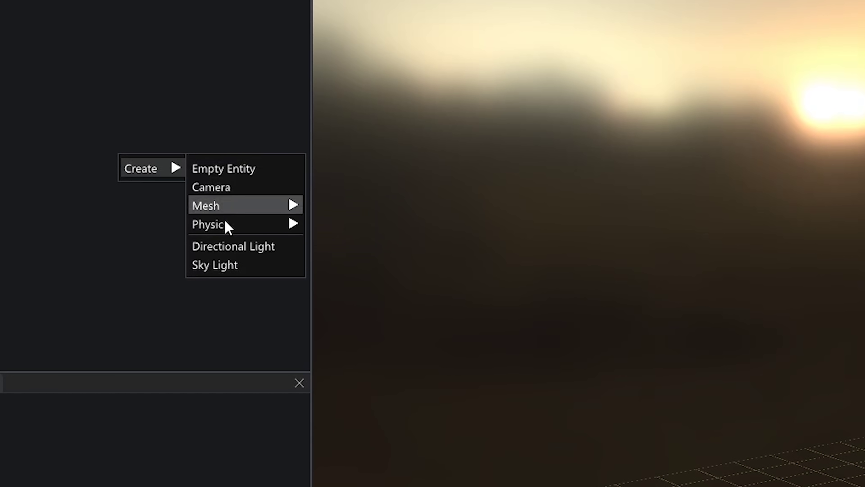
mouse_move(118, 143)
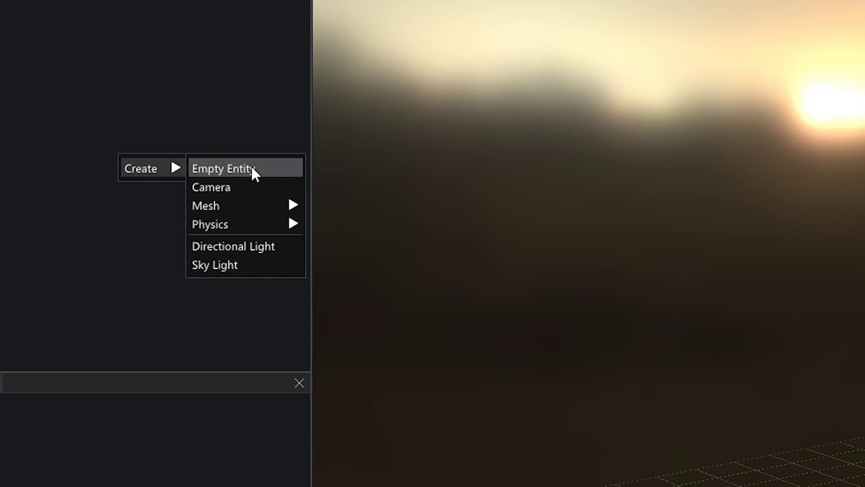
mouse_move(243, 208)
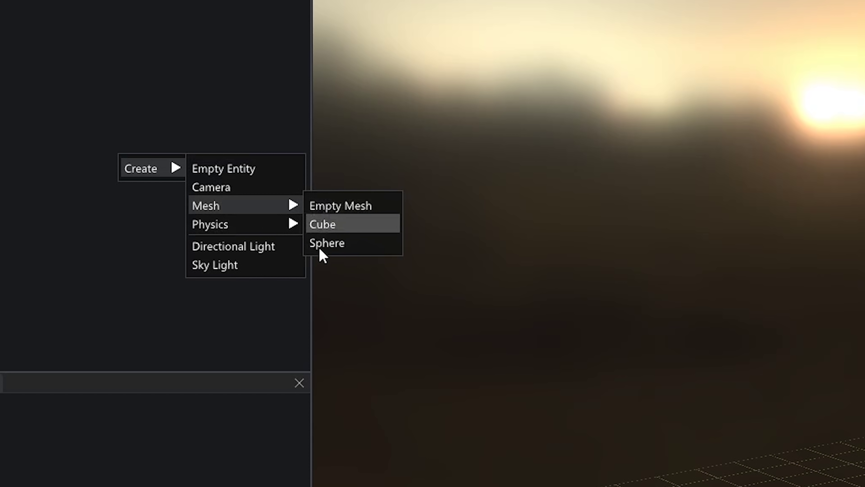
mouse_move(218, 228)
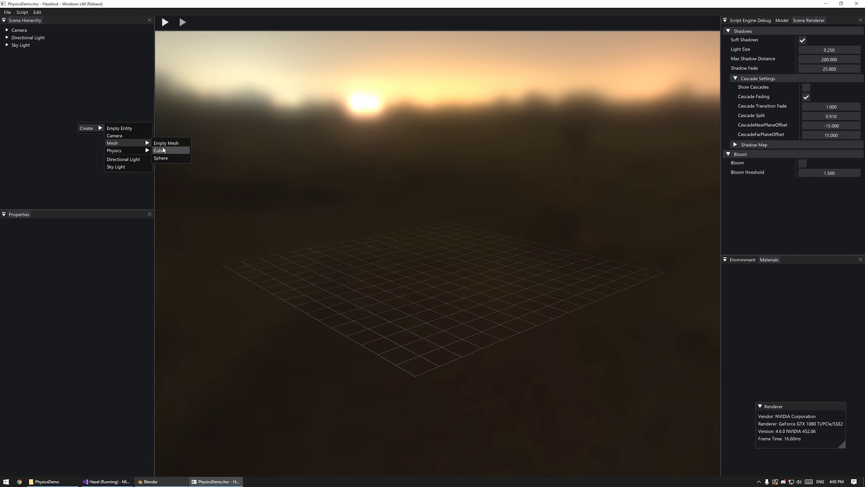
Add a cube mesh to the scene and lift it to height 4
left_click(160, 150)
left_click_drag(439, 254, 522, 179, "alt")
left_click(440, 253)
key("w")
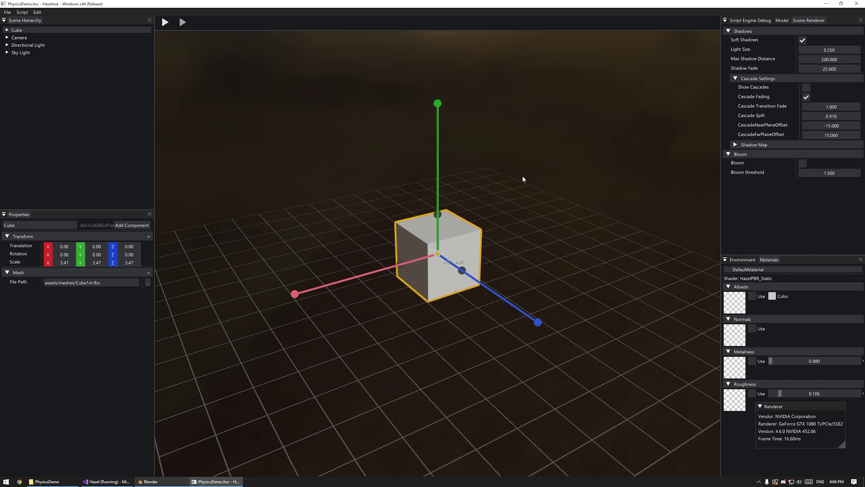
key("w")
left_click_drag(437, 221, 449, 260)
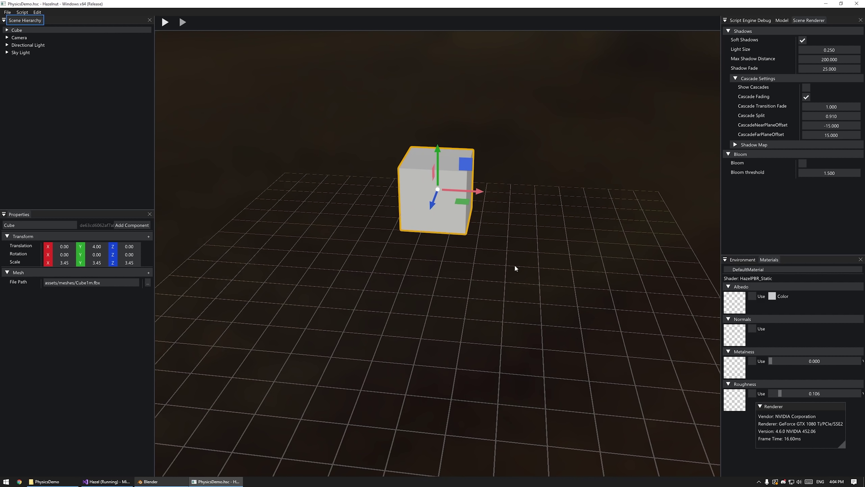
left_click_drag(515, 268, 516, 284, "alt")
Duplicate the cube, lower the copy, and stretch it into a wide, thin floor slab
key("ctrl+d")
left_click_drag(438, 165, 438, 209)
key("r")
left_click_drag(472, 245, 471, 315)
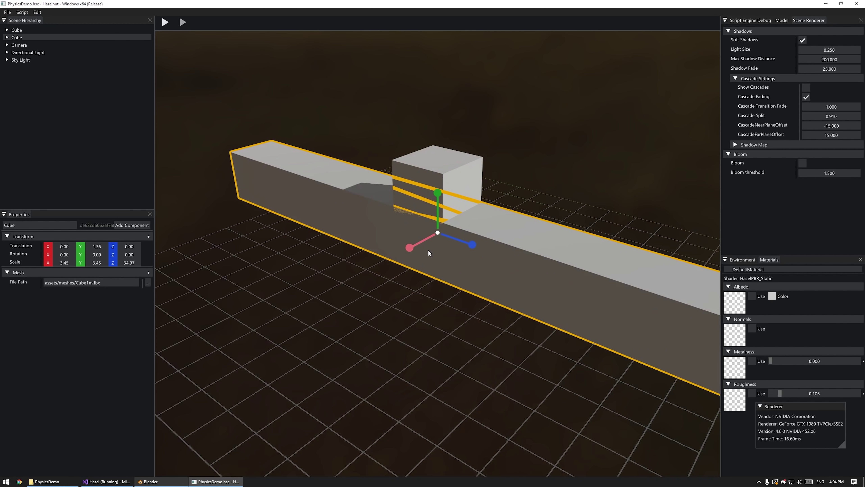
left_click_drag(424, 240, 286, 341)
left_click_drag(437, 193, 438, 261)
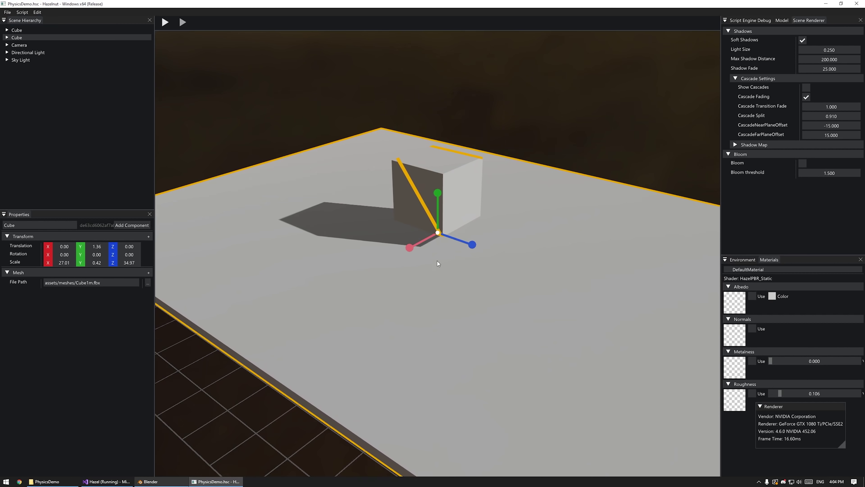
scroll(503, 228, "down", 3)
Shrink the original cube uniformly to 2.66, floating at Y 6.25
left_click(451, 155)
scroll(450, 222, "up", 3)
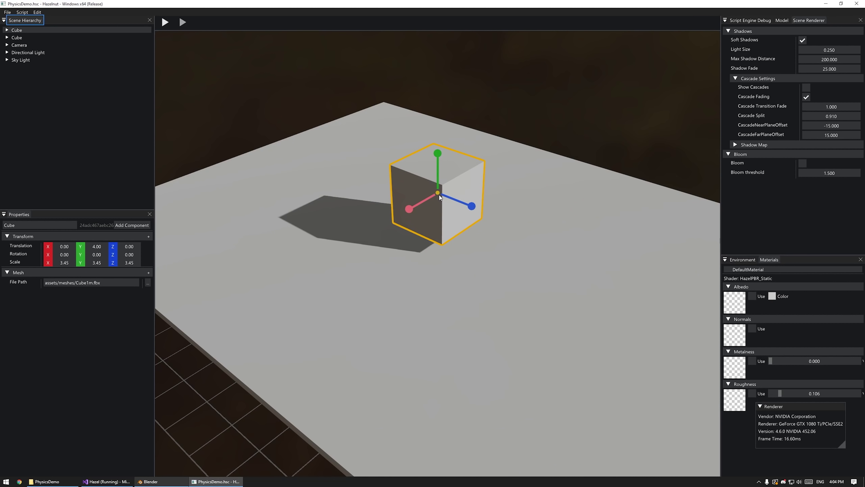
left_click_drag(439, 194, 410, 149)
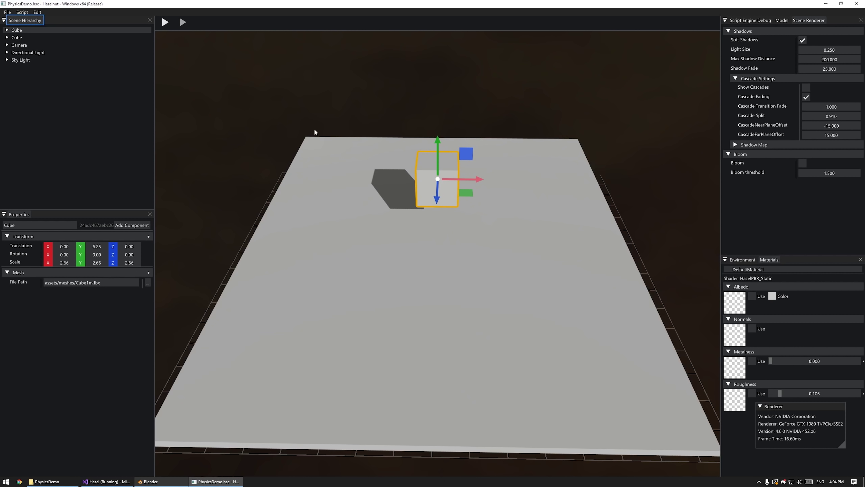
left_click(296, 71)
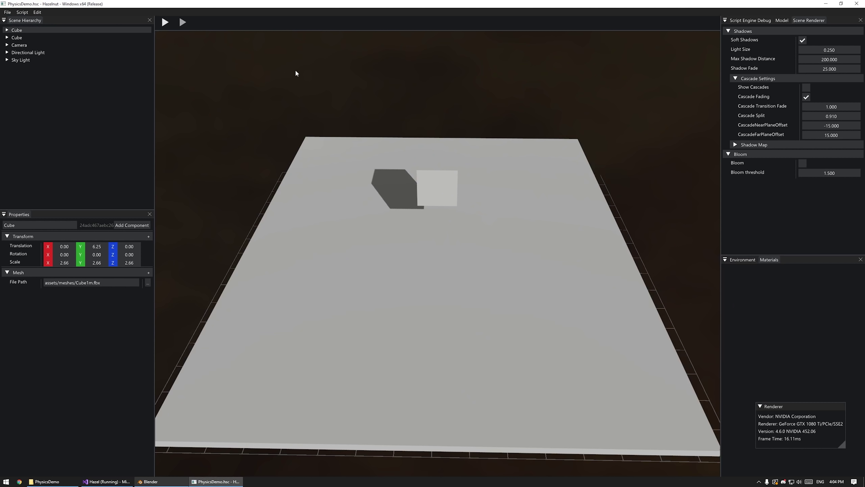
Test the scene in play mode, then reselect the floating cube
left_click(163, 26)
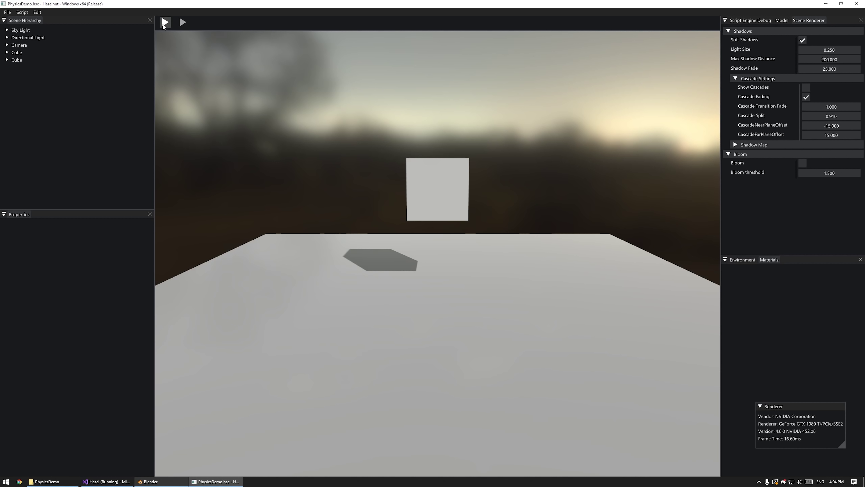
left_click(164, 25)
left_click_drag(403, 256, 402, 313, "alt")
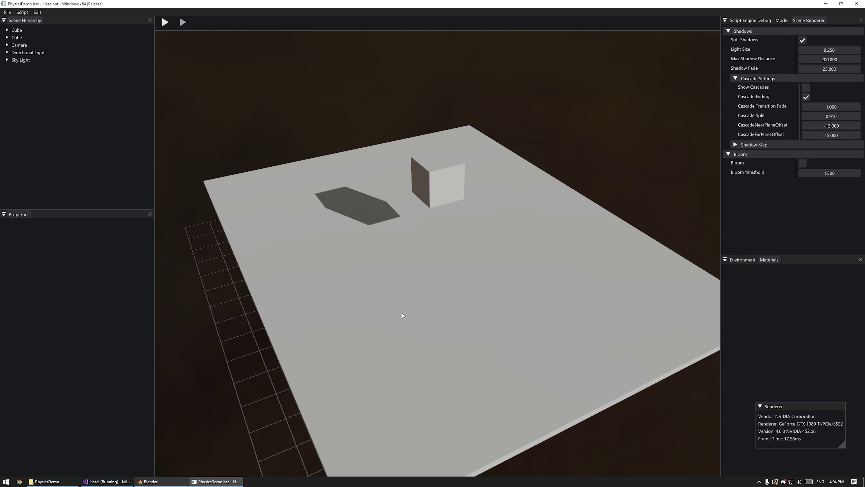
left_click(443, 193)
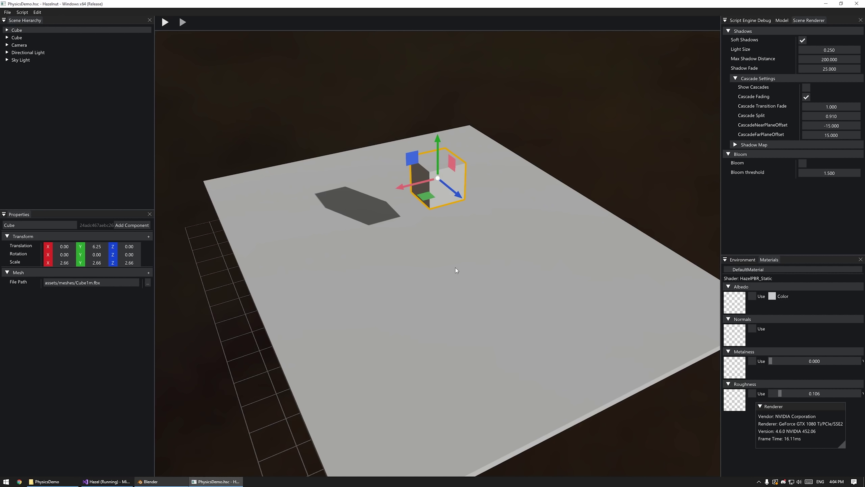
Give the floating cube a Rigidbody with type set to Dynamic
left_click(491, 145)
left_click(447, 174)
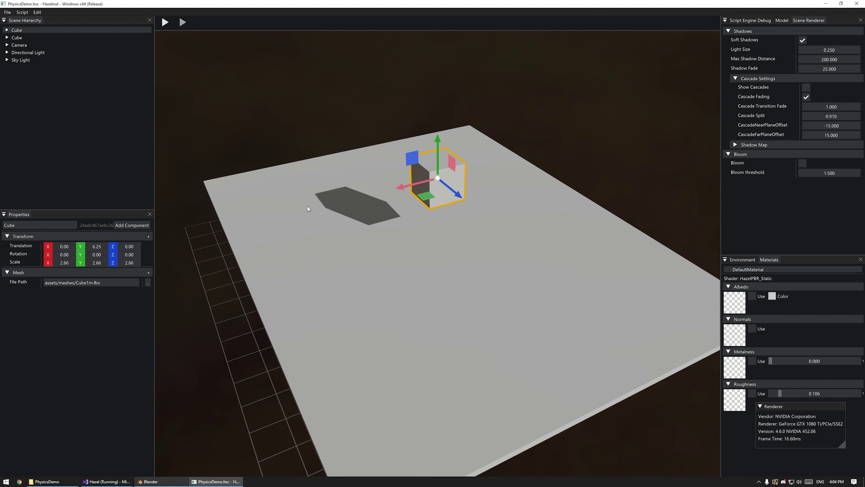
left_click(132, 225)
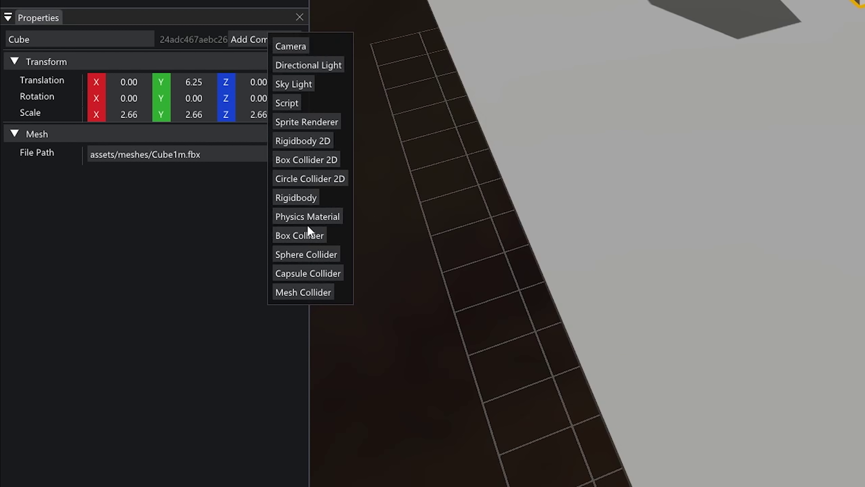
left_click(295, 197)
left_click(46, 198)
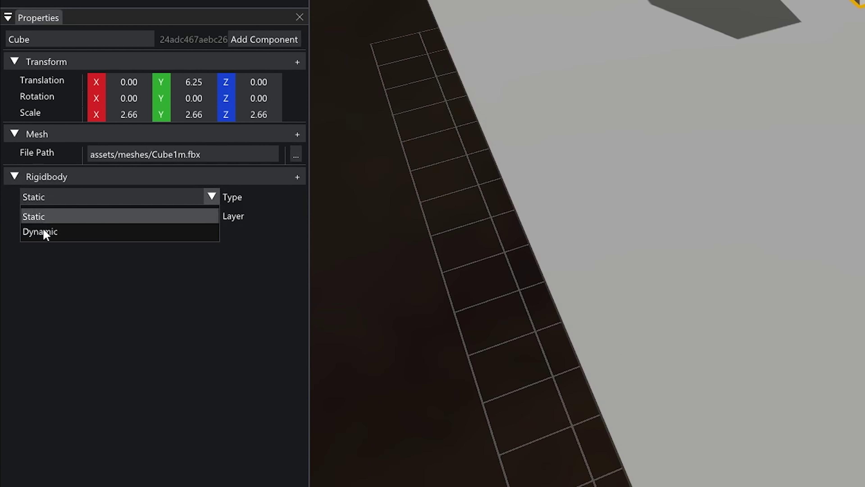
left_click(55, 233)
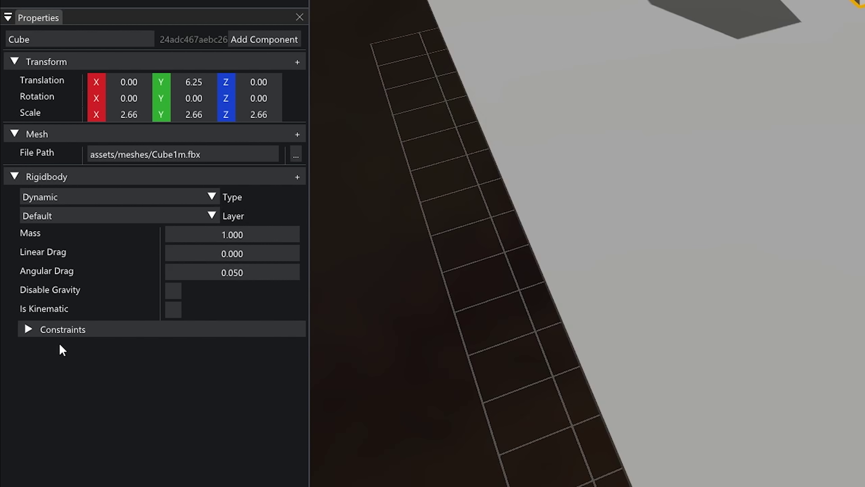
left_click(64, 329)
left_click(111, 330)
Add a Box Collider to the cube
left_click(282, 40)
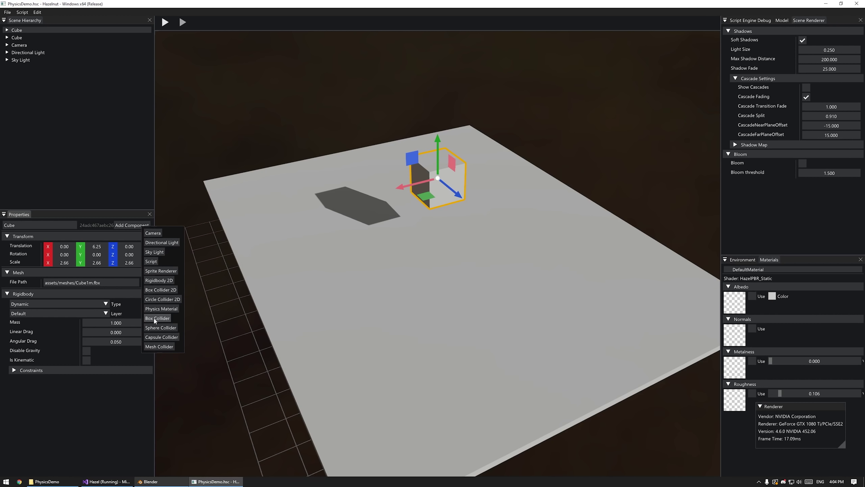
left_click(156, 319)
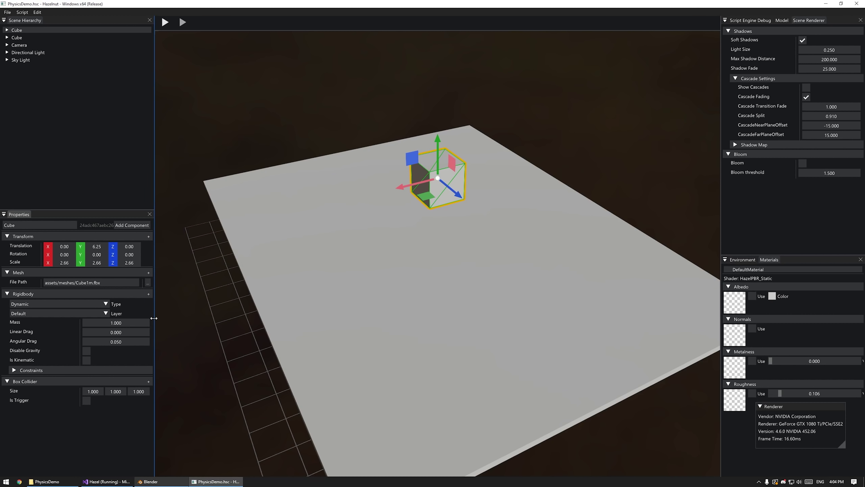
left_click_drag(600, 186, 465, 121, "alt")
Widen the box collider to 3.3 along X and stretch the cube along Z
scroll(465, 122, "up", 5)
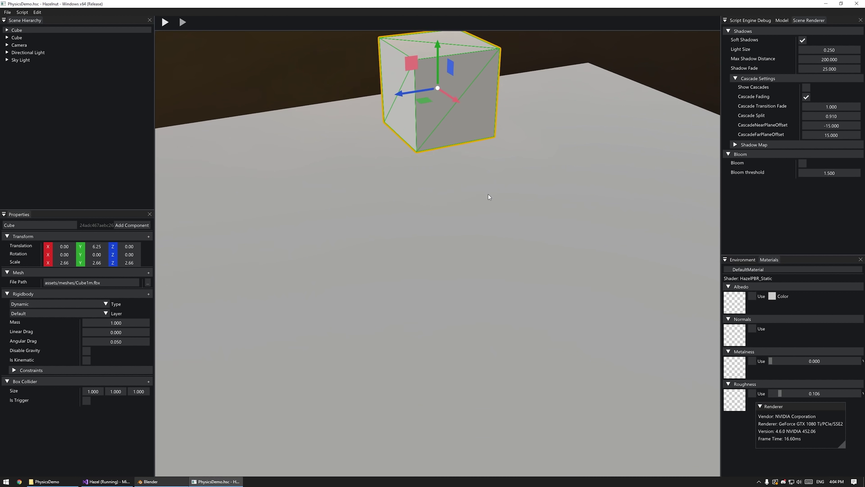
scroll(451, 169, "up", 3)
middle_click_drag(450, 170, 419, 245, "alt")
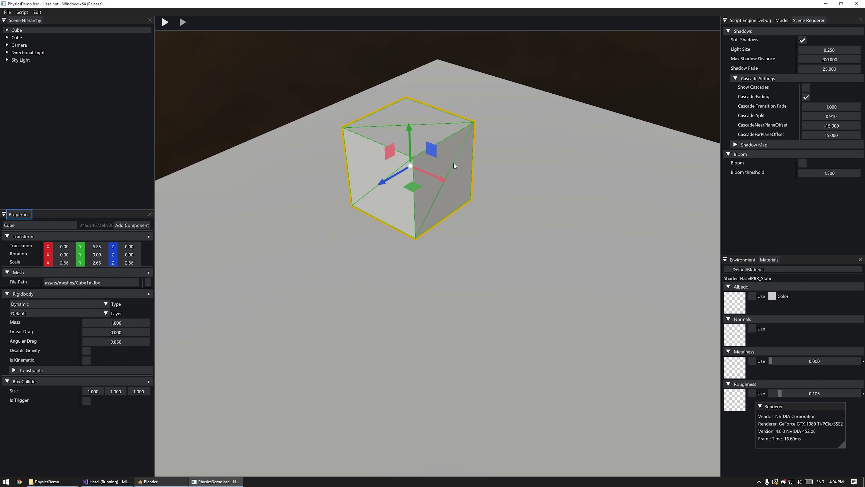
left_click_drag(454, 163, 585, 222, "alt")
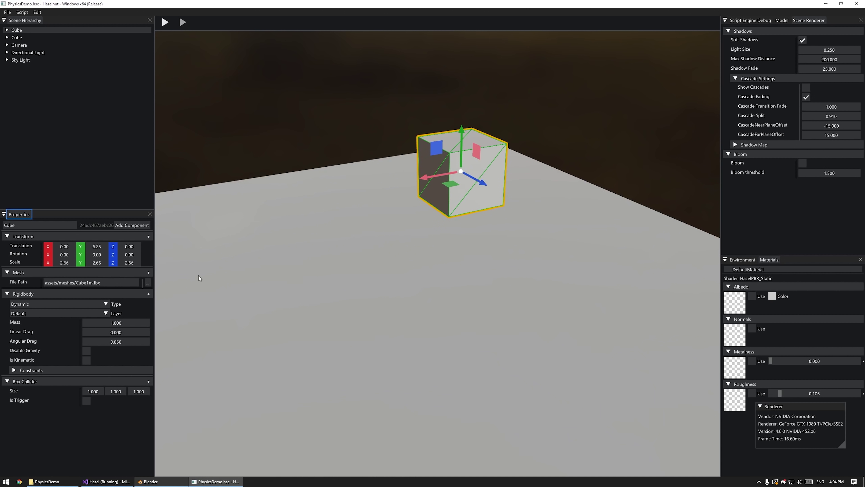
left_click_drag(95, 393, 145, 392)
left_click_drag(323, 219, 400, 190, "alt")
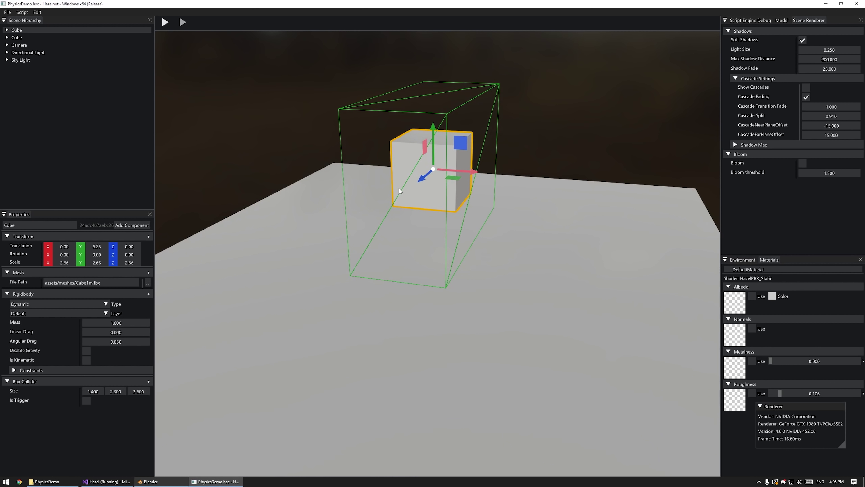
Set the Box Collider size to 1, 1, 1 and test the fall in play mode
double_click(92, 391)
type("1")
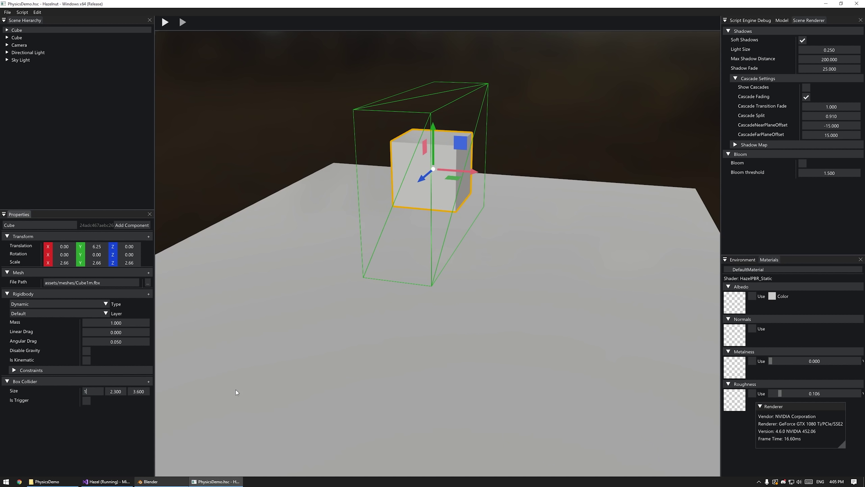
key("Tab")
type("1")
key("Tab")
type("1")
key("Return")
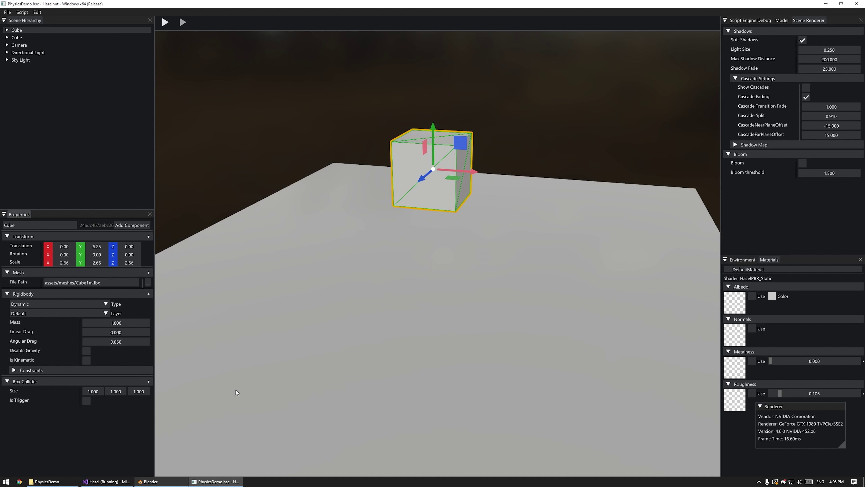
key("space")
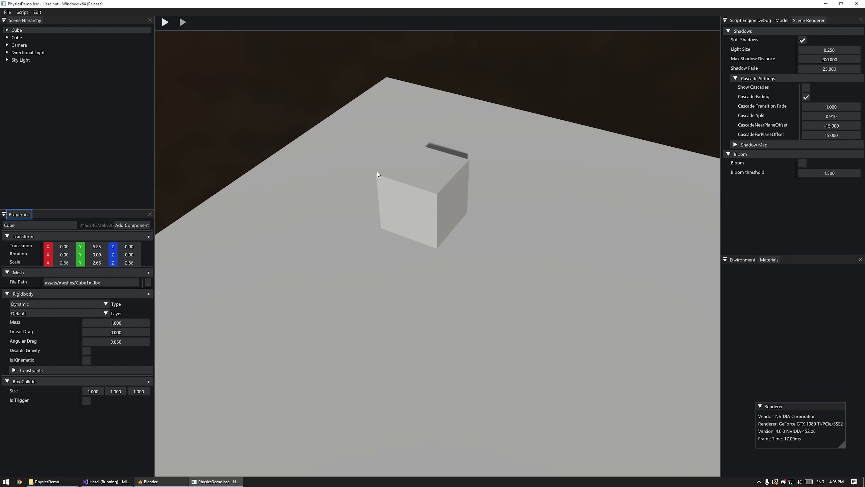
key("space")
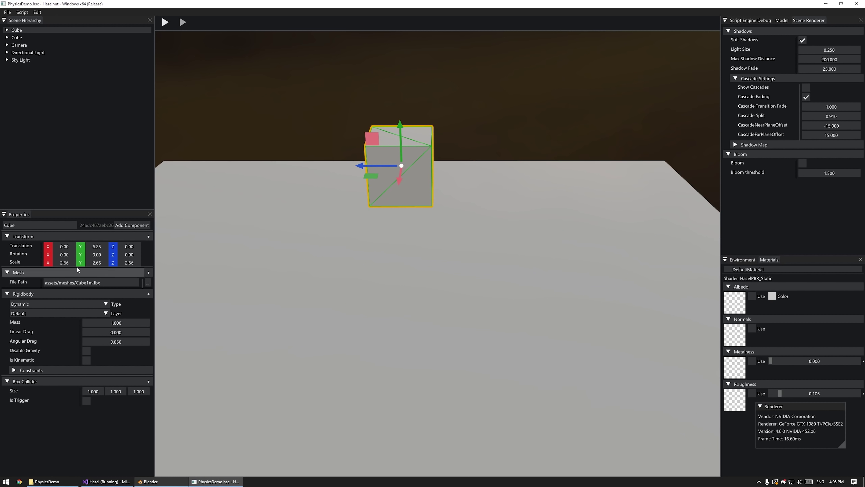
Bring the cube's Z scale back to 2.77
key("r")
left_click_drag(359, 166, 317, 168)
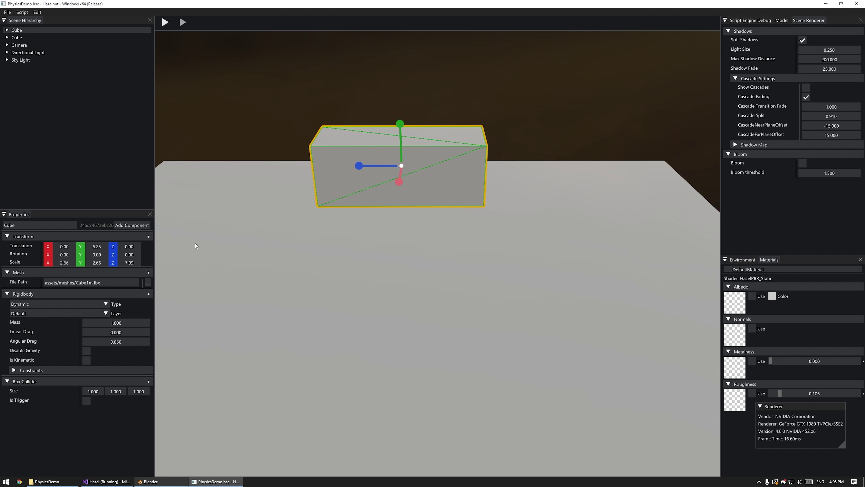
double_click(135, 262)
left_click_drag(364, 167, 393, 165)
Tilt the cube to rotation −27.14, −10.61, −19.76
key("e")
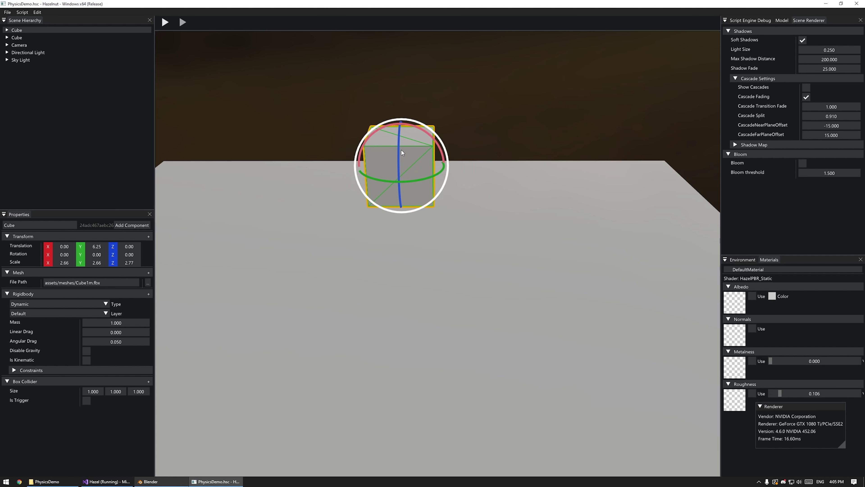
left_click_drag(418, 128, 403, 165)
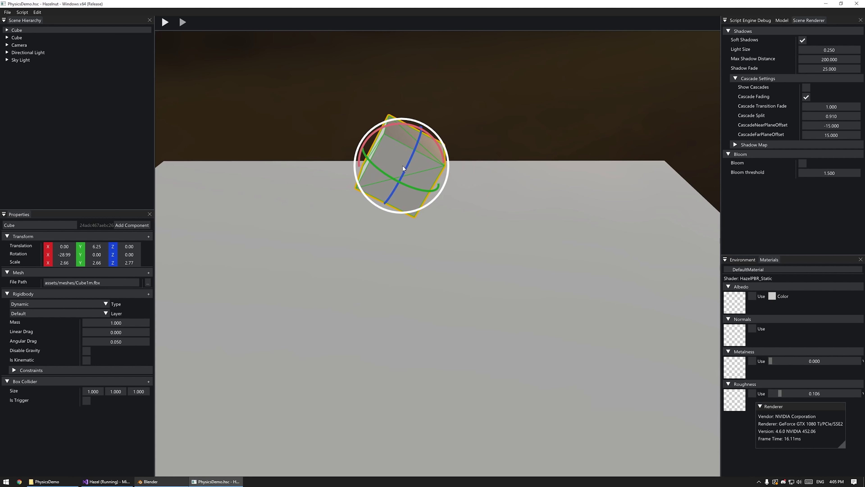
left_click_drag(486, 161, 426, 289, "alt")
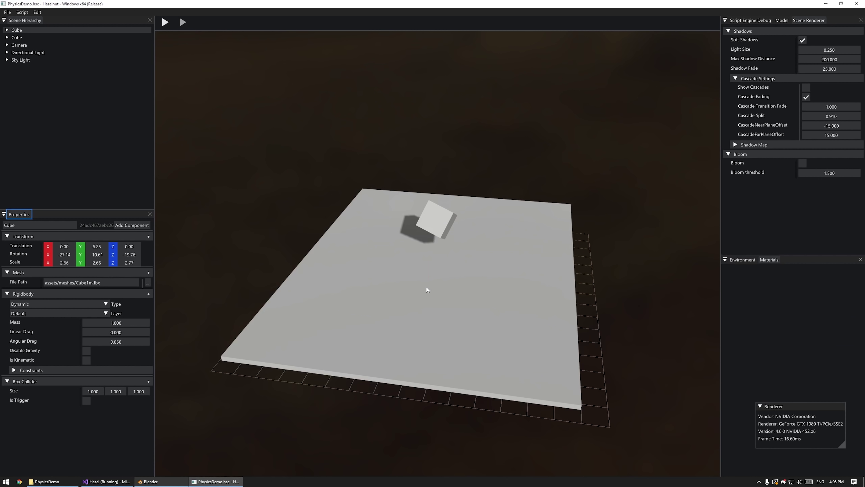
left_click(428, 202)
Orbit around the scene to view the tilted cube's shadow, then select the ground plane
scroll(430, 233, "up", 5)
left_click_drag(430, 236, 507, 161, "alt")
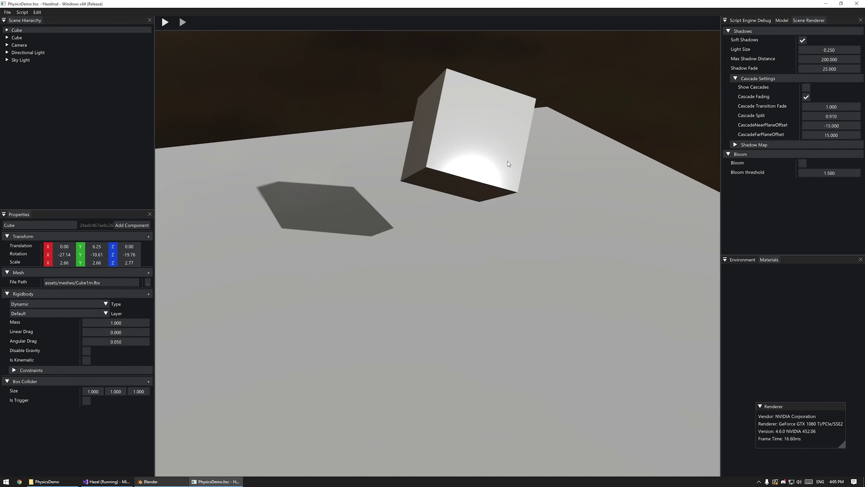
left_click_drag(493, 273, 508, 279, "alt")
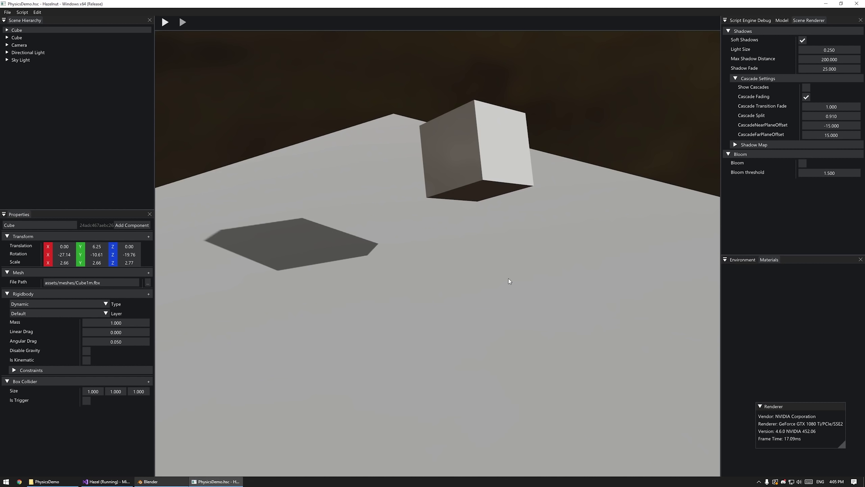
left_click(412, 252)
scroll(426, 236, "down", 3)
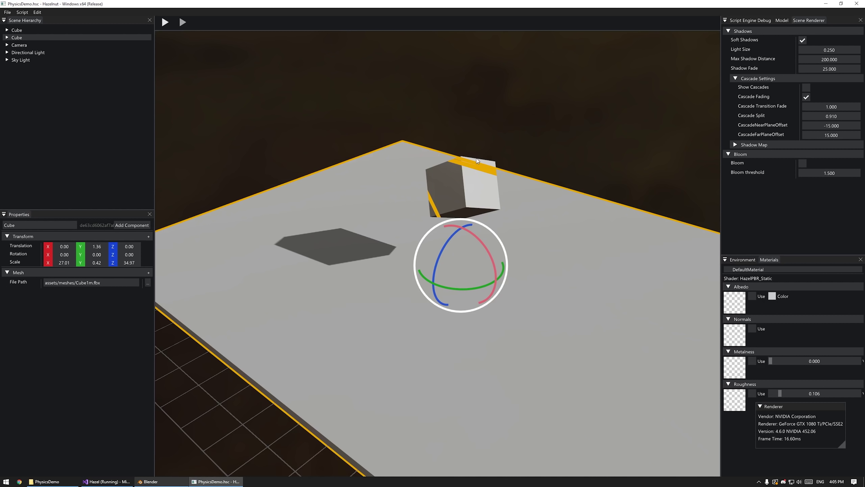
left_click(472, 190)
left_click_drag(472, 190, 365, 243, "alt")
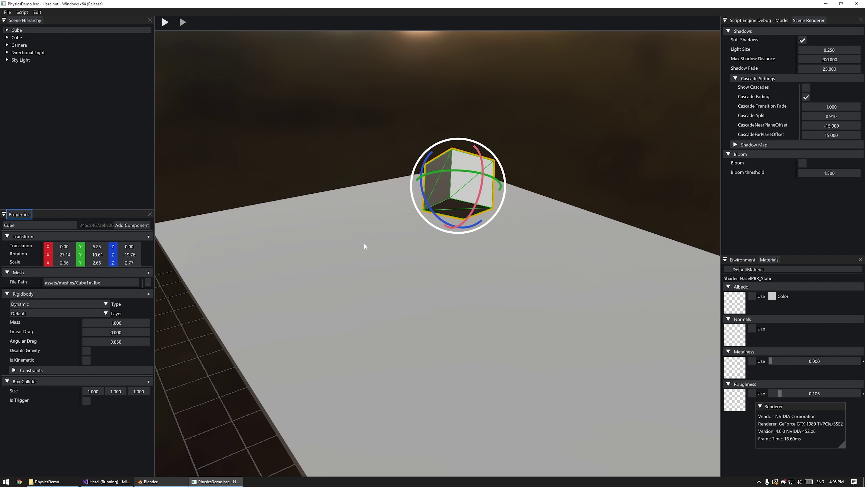
left_click(365, 243)
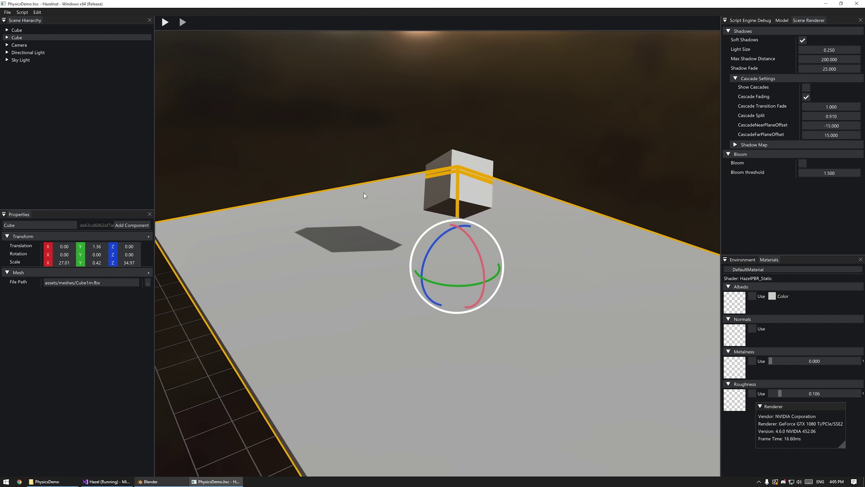
left_click(175, 25)
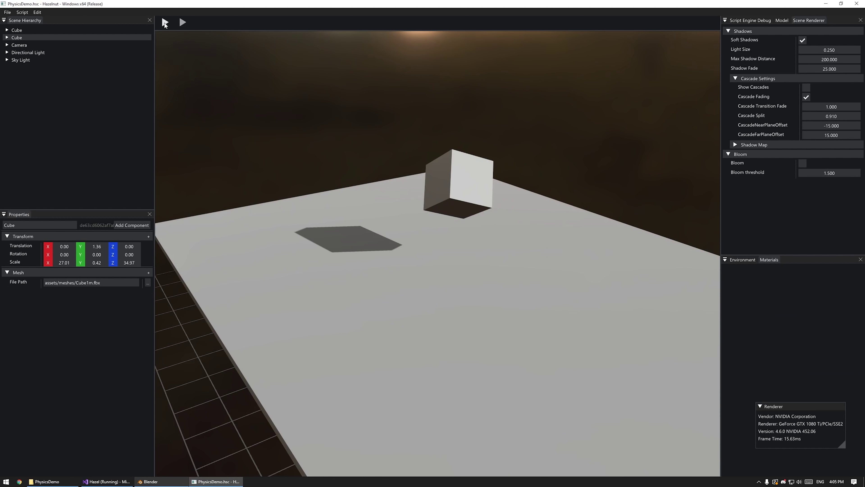
Test the cube's fall, then give the ground plane a Static Rigidbody
left_click(165, 22)
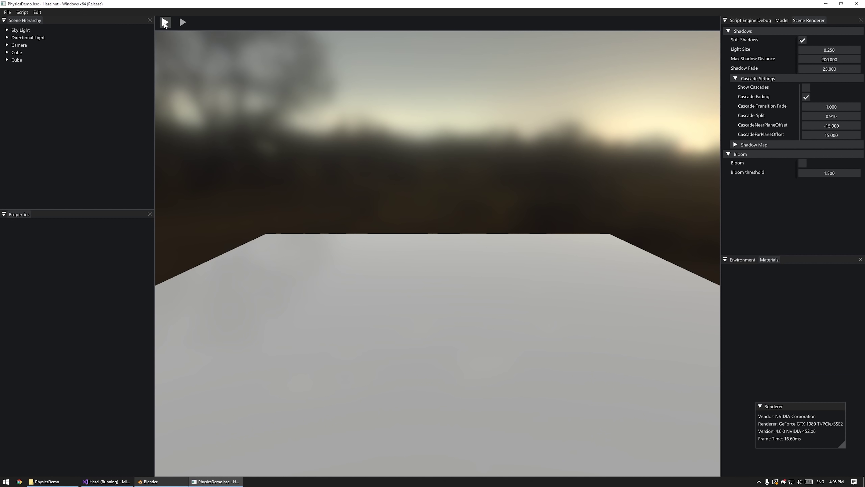
left_click(164, 23)
left_click(378, 332)
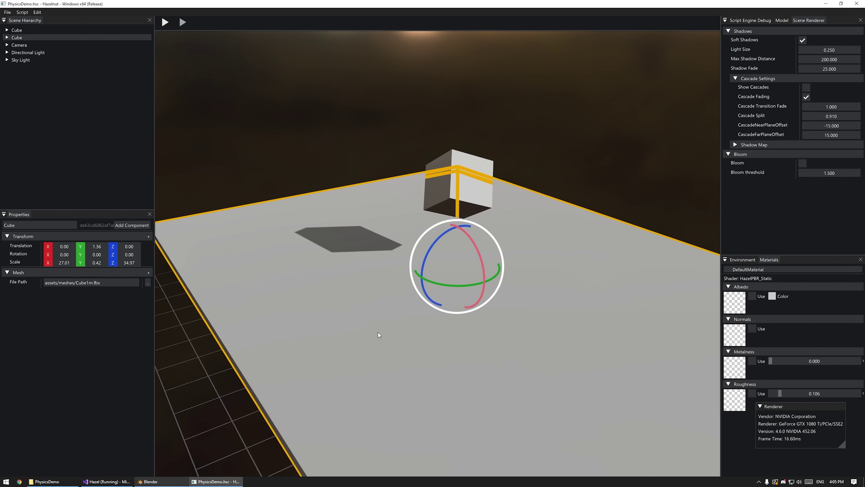
left_click(127, 225)
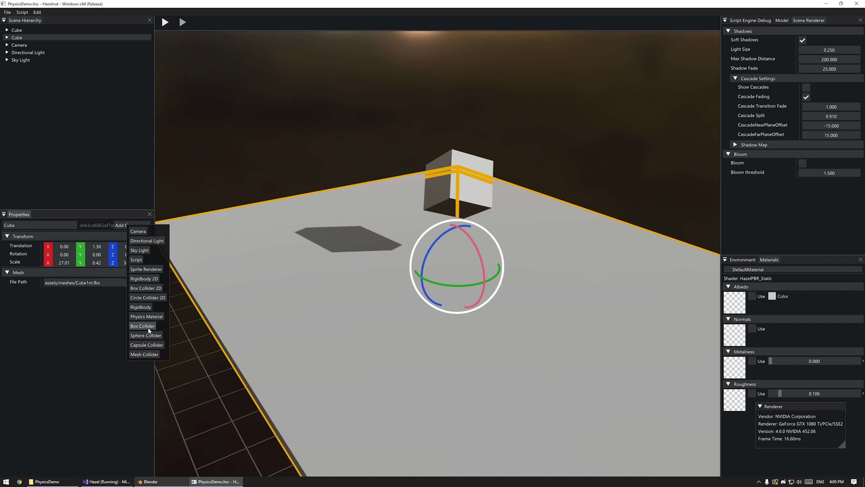
left_click(142, 307)
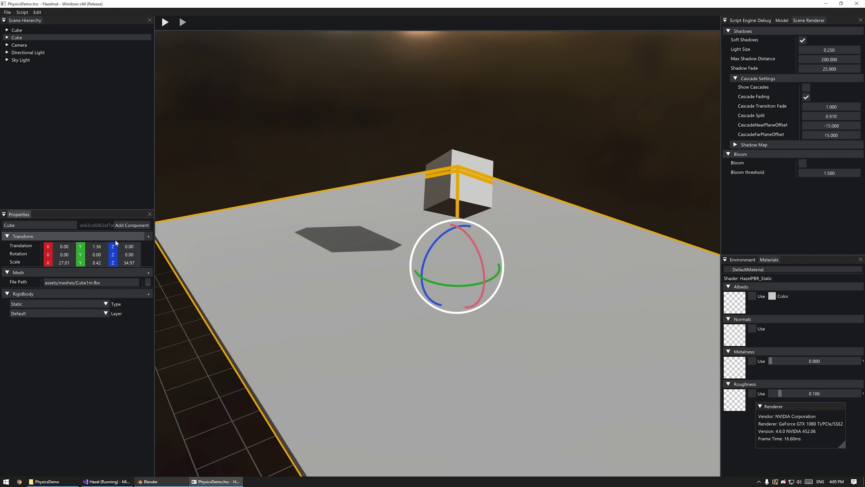
Add a 1.000-sized Box Collider to the plane and run the collision test
left_click(127, 226)
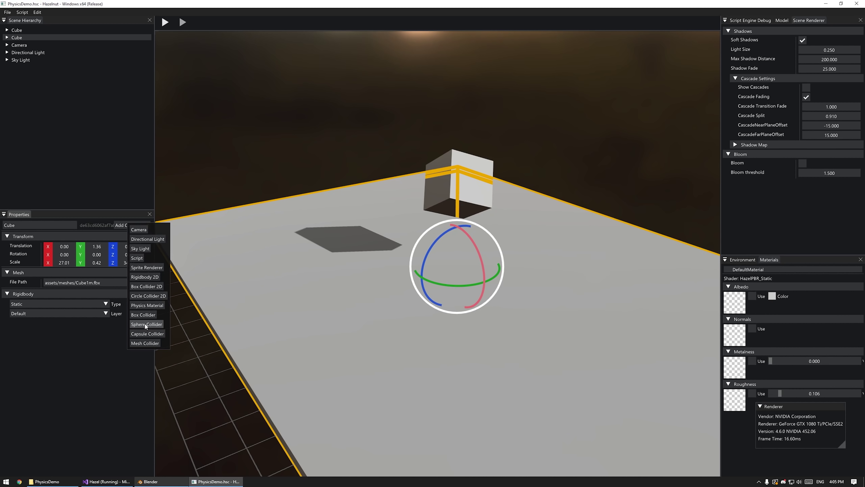
left_click(147, 314)
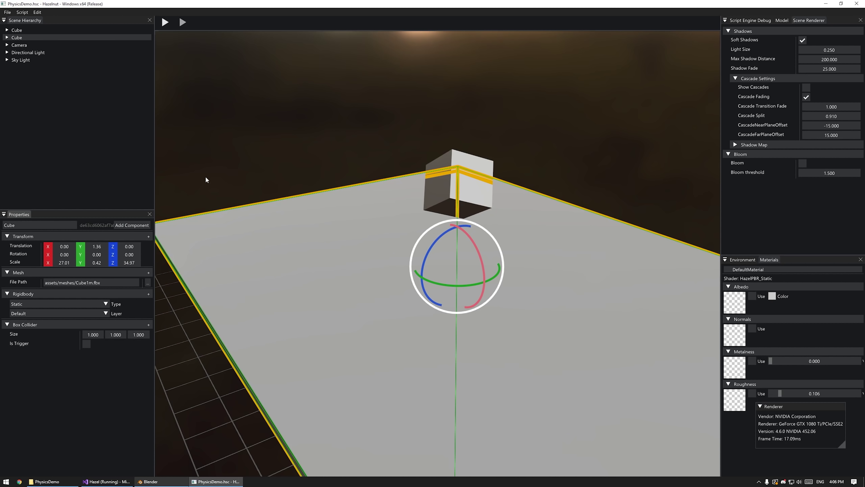
left_click(165, 22)
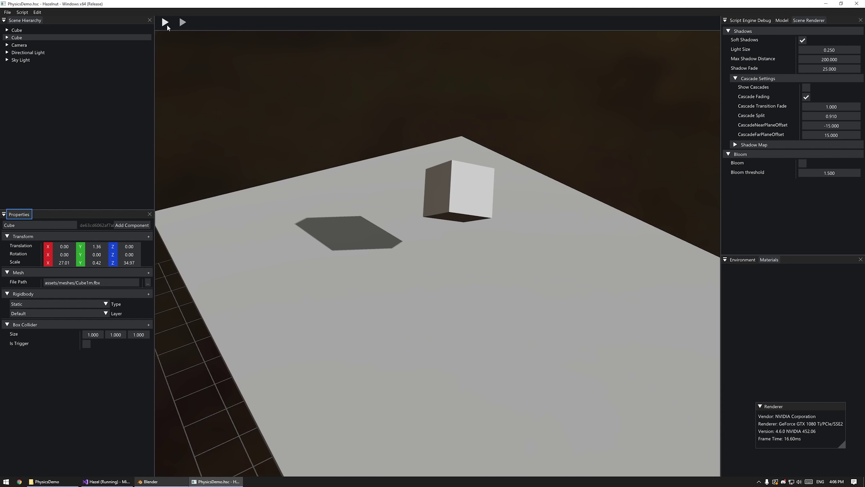
Rerun the simulation, then lift the cube higher above the plane
left_click(165, 22)
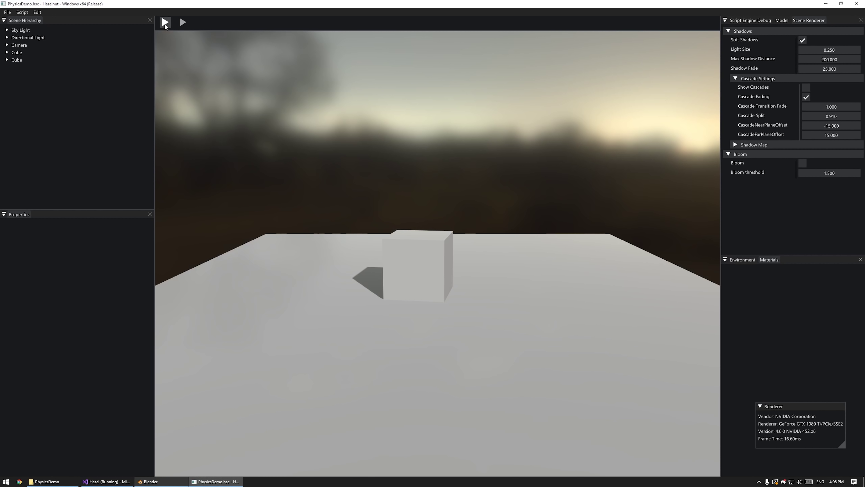
left_click(165, 23)
left_click(457, 188)
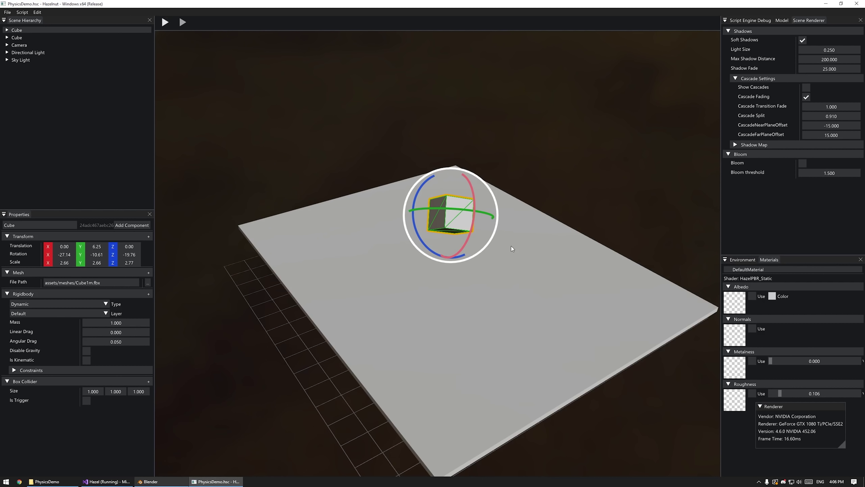
left_click_drag(511, 245, 448, 201, "alt")
key("w")
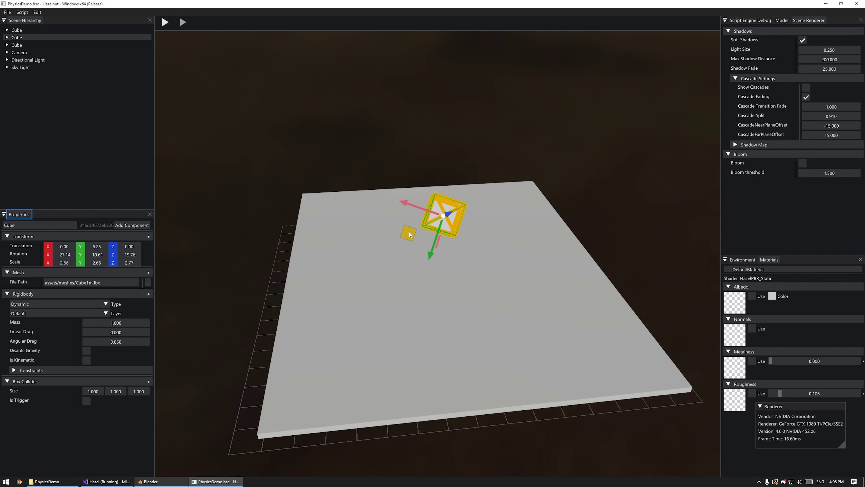
left_click_drag(409, 234, 407, 171)
key("e")
left_click(446, 180)
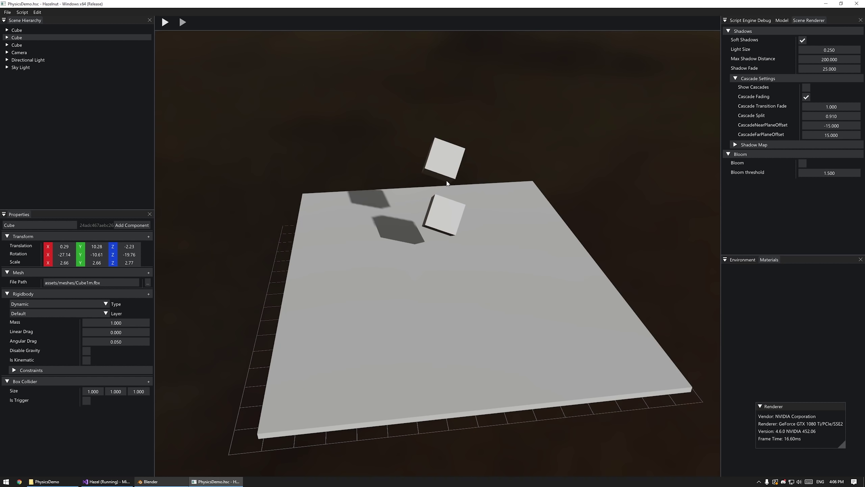
Shrink the cube to about half its size
left_click_drag(558, 158, 458, 191, "alt")
left_click(425, 156)
key("r")
key("w")
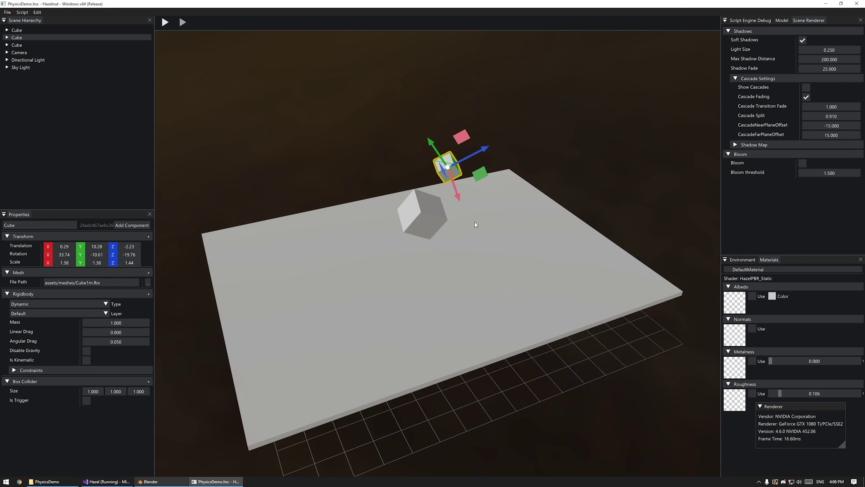
left_click_drag(475, 222, 380, 142, "alt")
Duplicate the smaller cube, raising and tilting the copy higher up
key("ctrl+d")
left_click_drag(444, 163, 403, 199)
key("e")
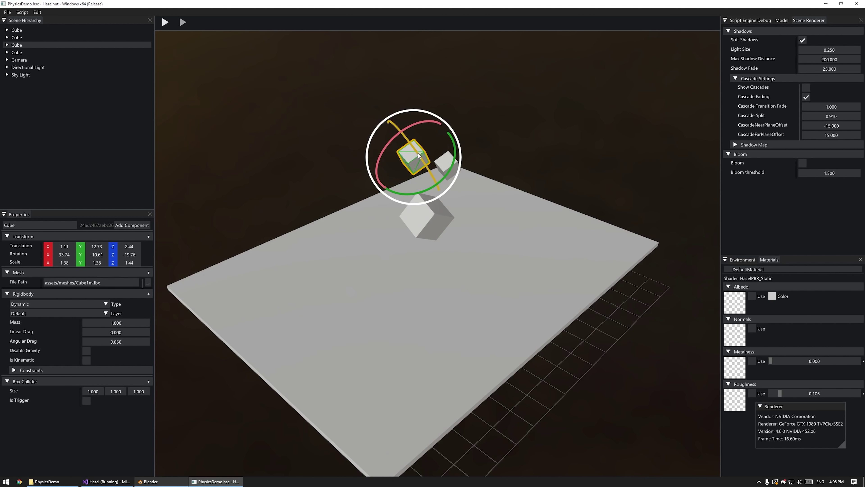
left_click_drag(418, 153, 444, 201)
left_click(219, 49)
Run a test to drop the cubes onto the floor, then stop it
left_click(165, 23)
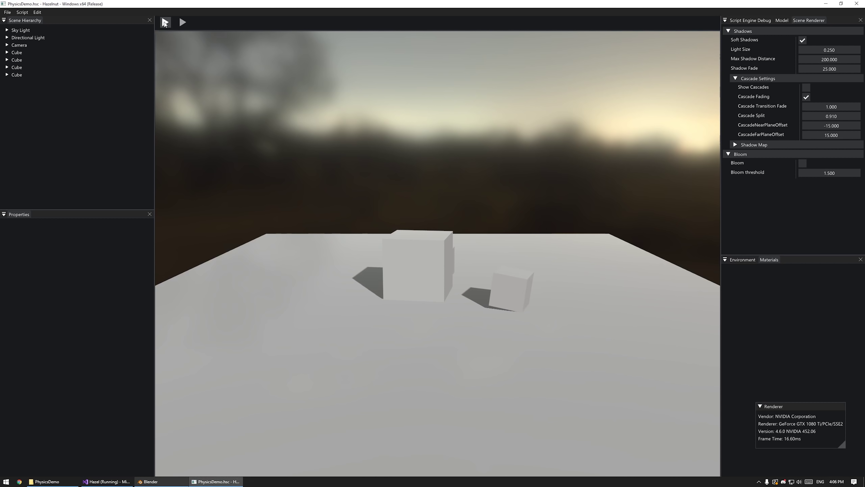
left_click(165, 22)
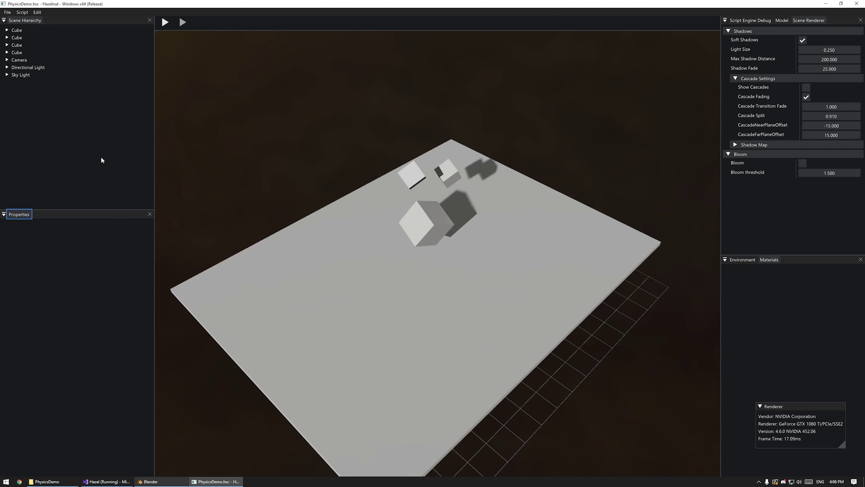
right_click(82, 139)
mouse_move(94, 142)
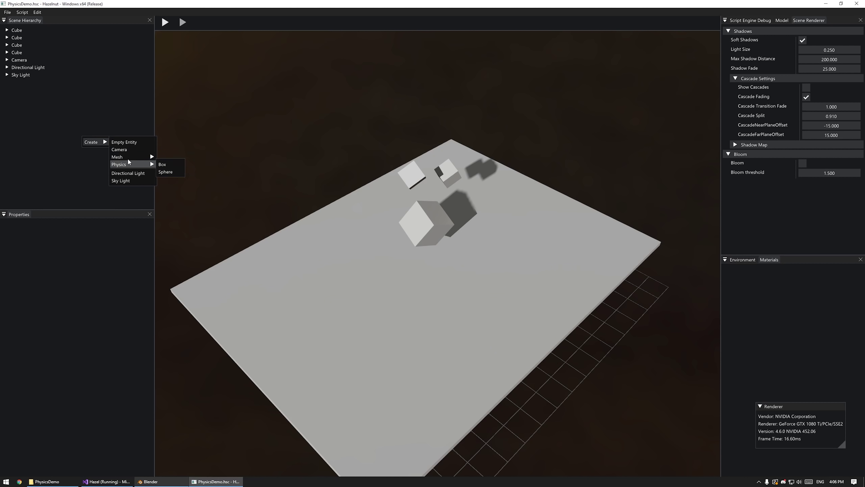
Add a physics Sphere and place it at Y 15.20 with scale 3.66
left_click(167, 171)
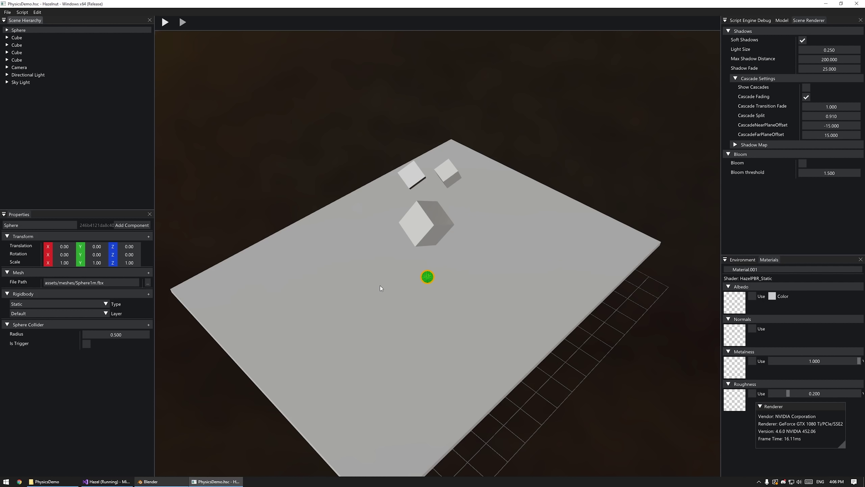
left_click_drag(380, 285, 522, 99, "alt")
key("w")
key("q")
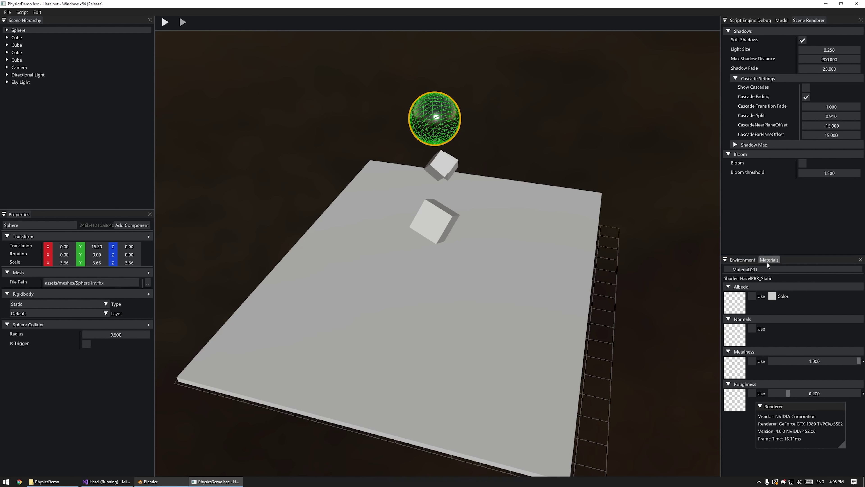
Load Cerberus_A.png as the sphere's albedo texture and set metalness to 0
key("ctrl+o")
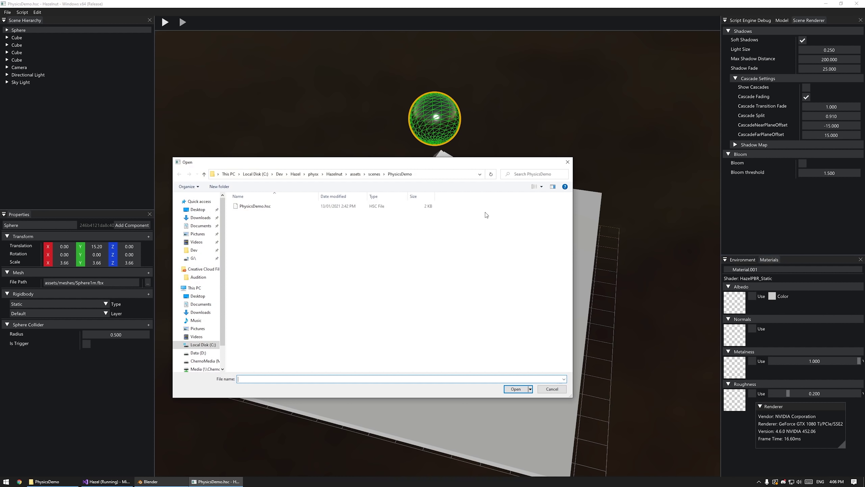
left_click(364, 174)
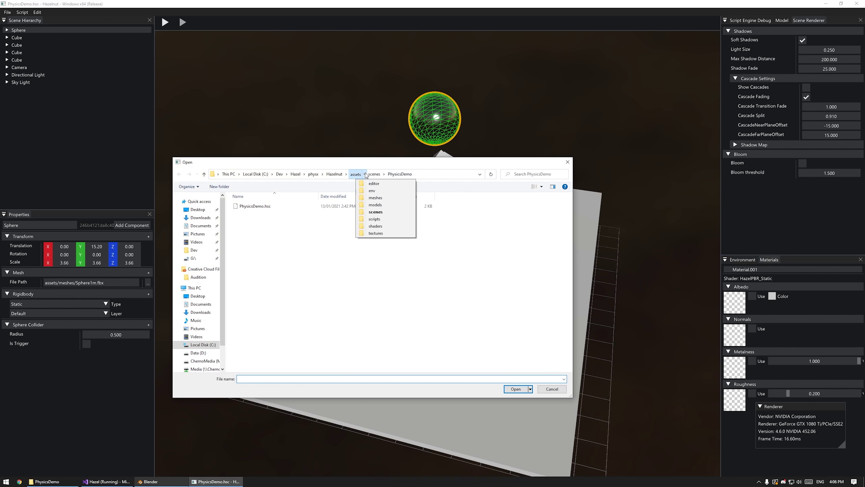
left_click(375, 198)
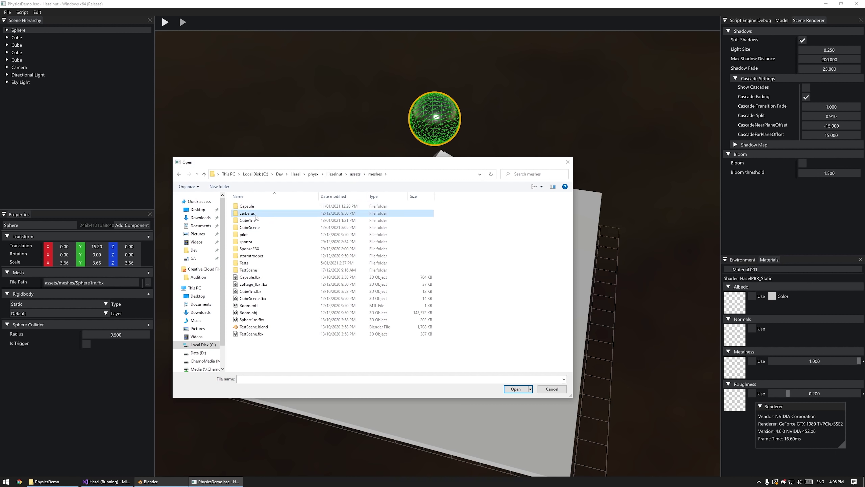
double_click(247, 213)
double_click(246, 206)
double_click(249, 214)
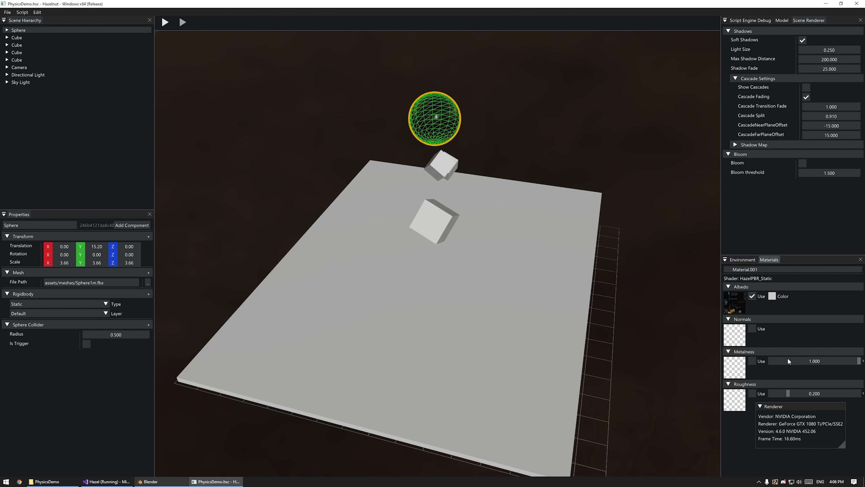
left_click_drag(780, 361, 731, 363)
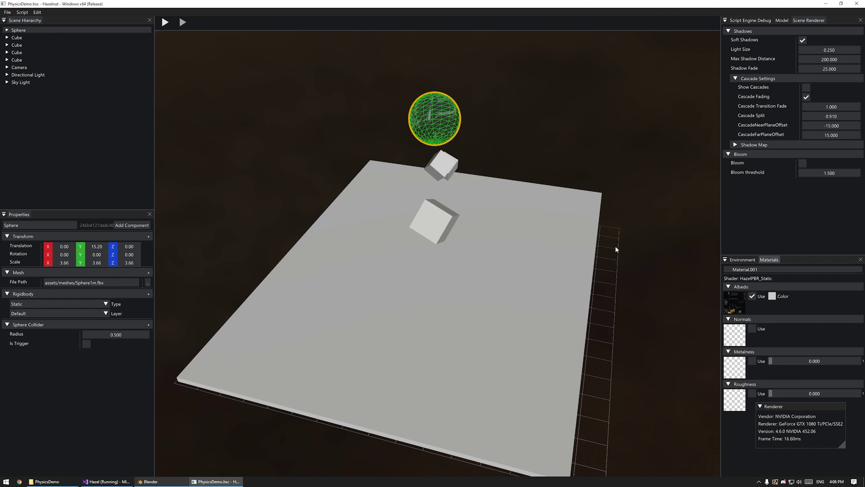
left_click(345, 113)
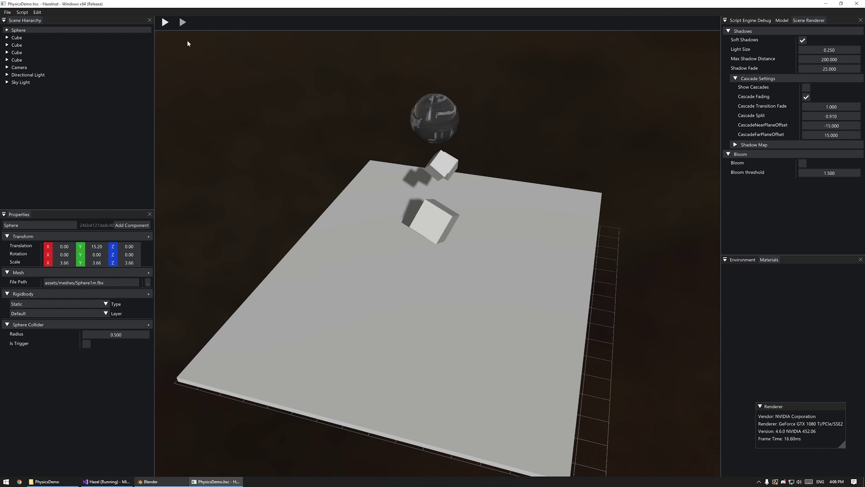
Run a quick physics test, then set the sphere's Rigidbody Type to Dynamic
left_click(165, 23)
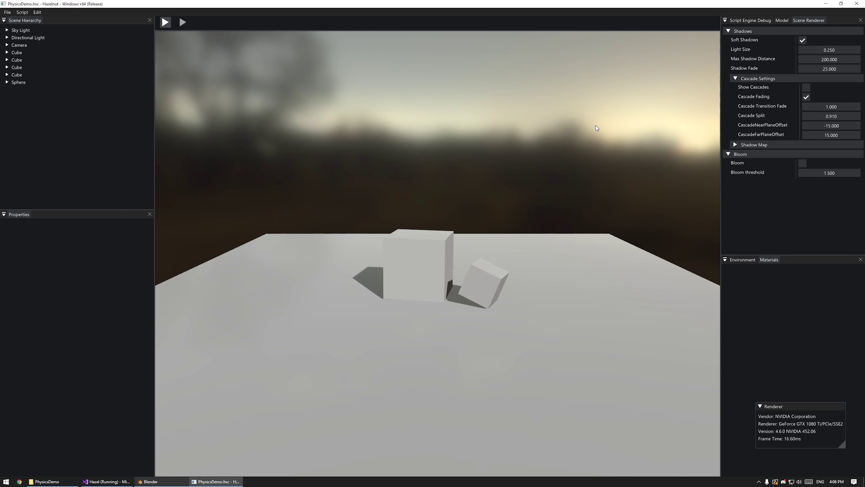
left_click(165, 22)
left_click(432, 125)
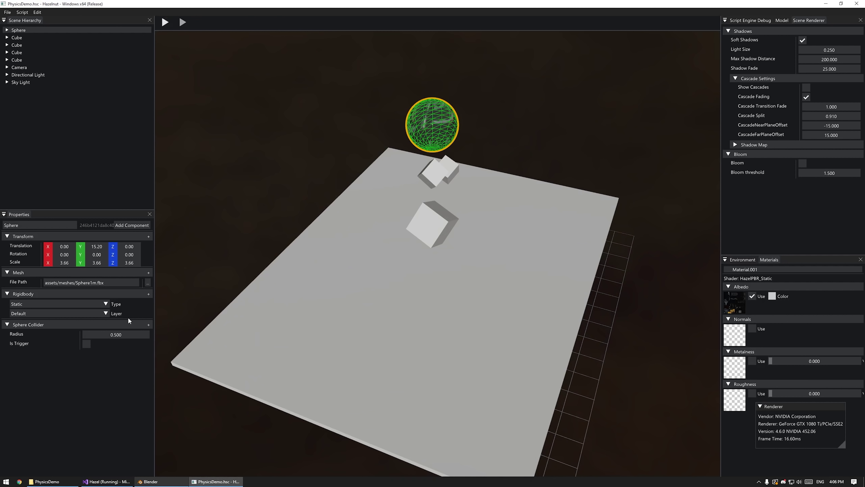
left_click(54, 303)
left_click(41, 321)
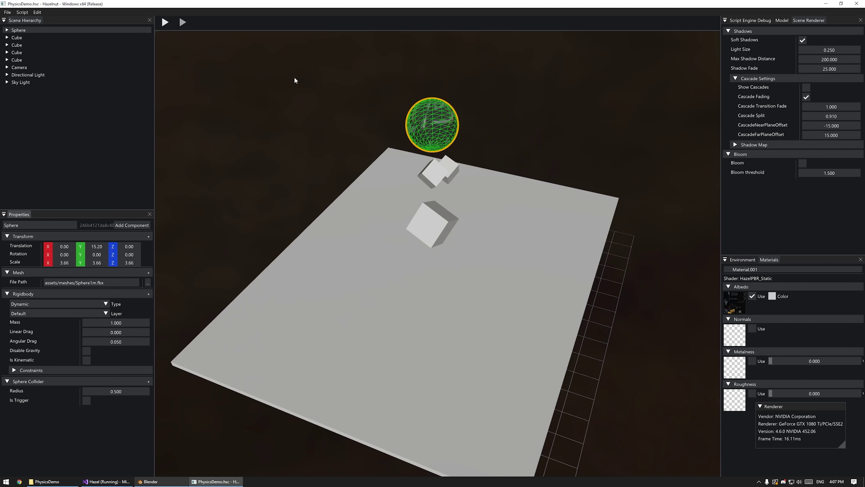
Test again, then scale the sphere down to 2.67
left_click(166, 22)
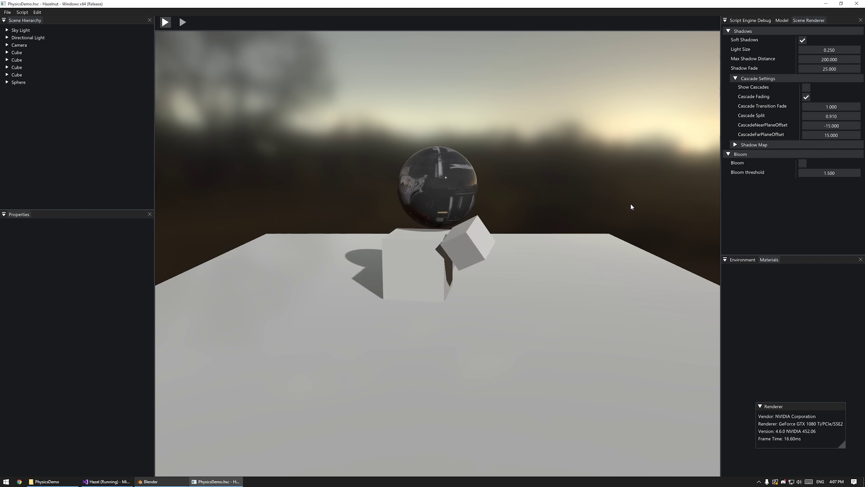
left_click(165, 23)
left_click(433, 129)
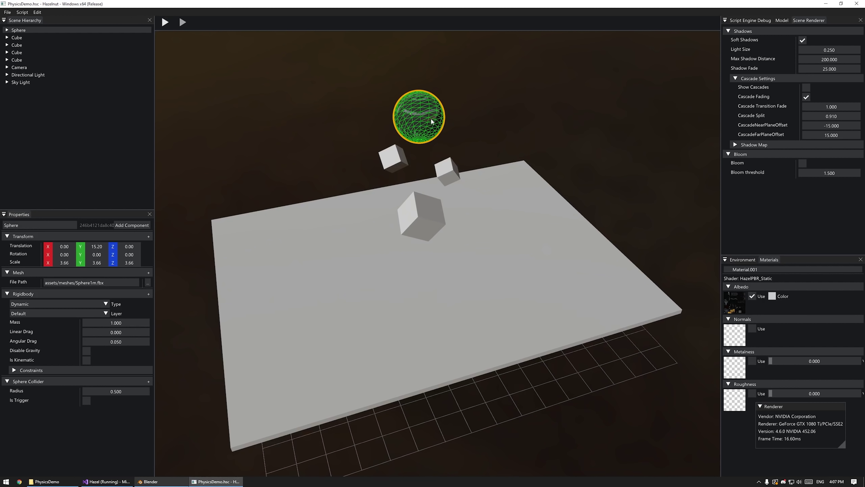
key("w")
key("r")
left_click_drag(433, 130, 411, 127)
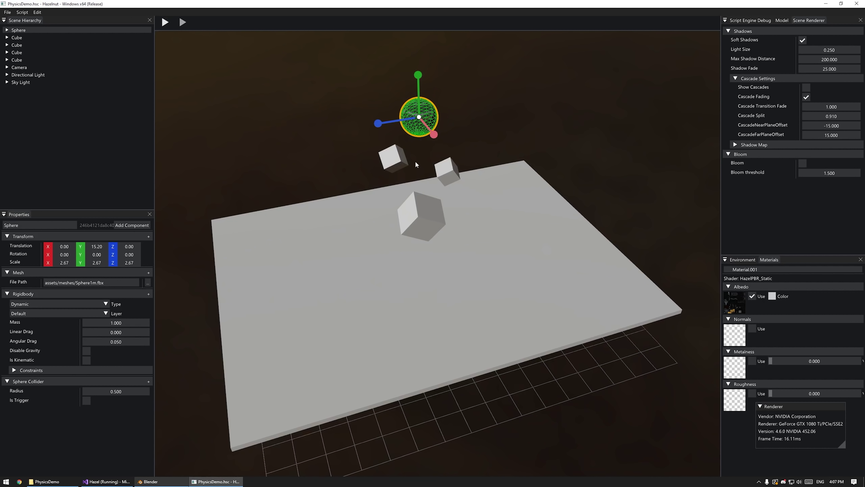
left_click(219, 56)
Test again, then rotate one of the cubes to a new tilt
left_click(165, 22)
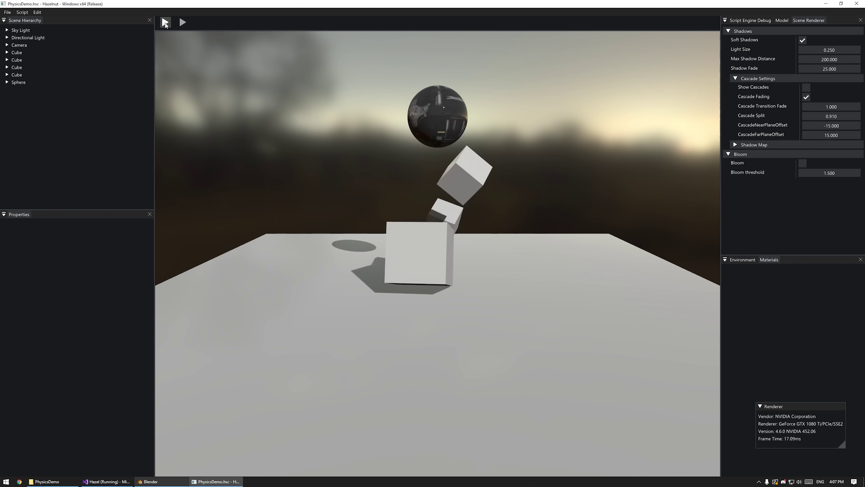
left_click(165, 22)
left_click(415, 208)
key("e")
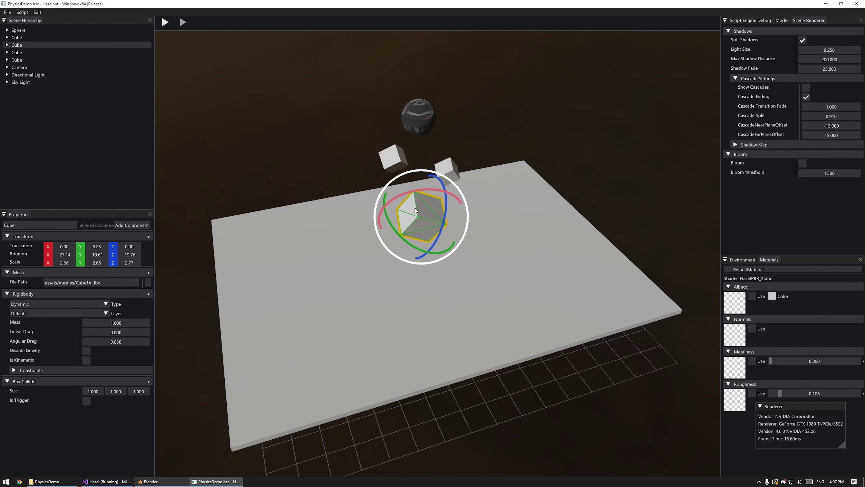
left_click_drag(436, 213, 433, 249)
key("q")
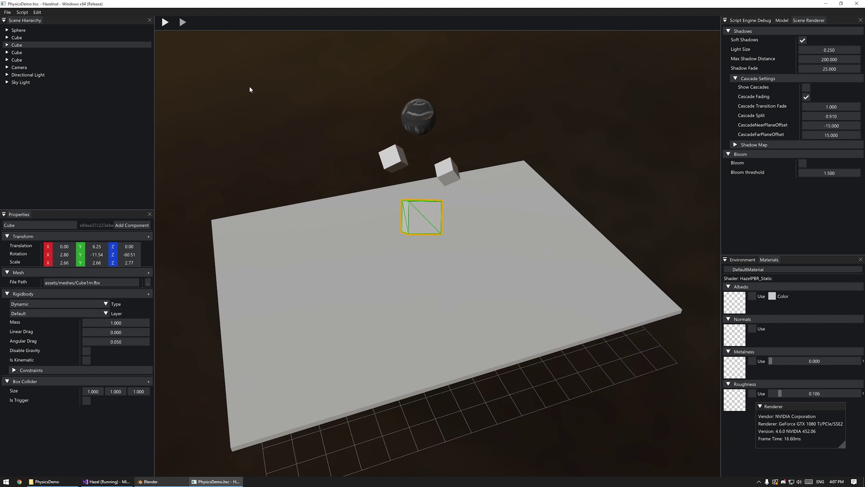
Duplicate the sphere and lift the copy higher, to Y 18.27
left_click(165, 22)
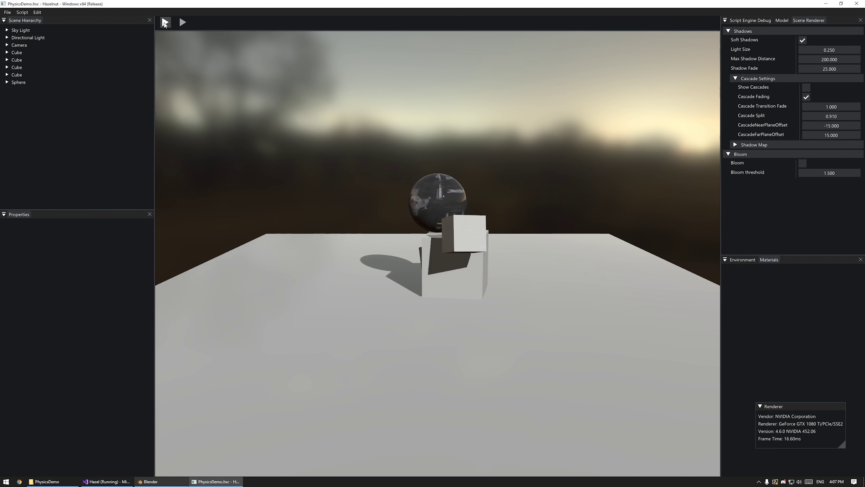
left_click(165, 22)
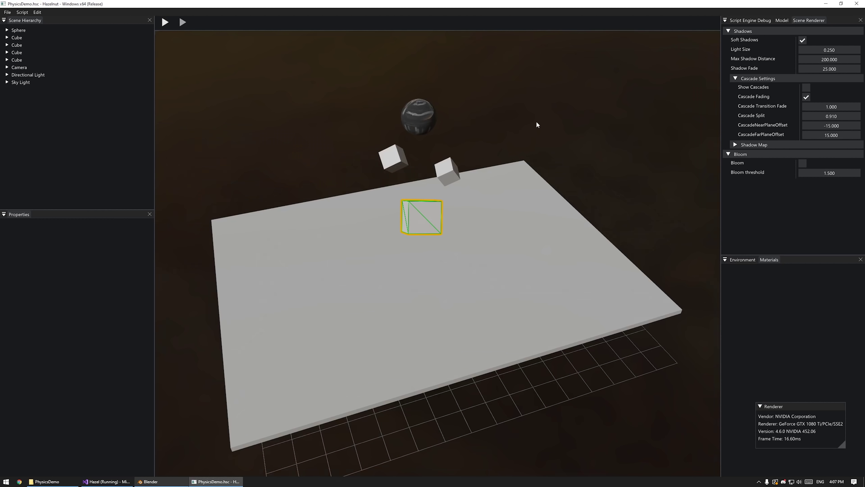
left_click(422, 142)
key("ctrl+d")
key("w")
left_click_drag(423, 142, 367, 115)
key("e")
key("w")
key("w")
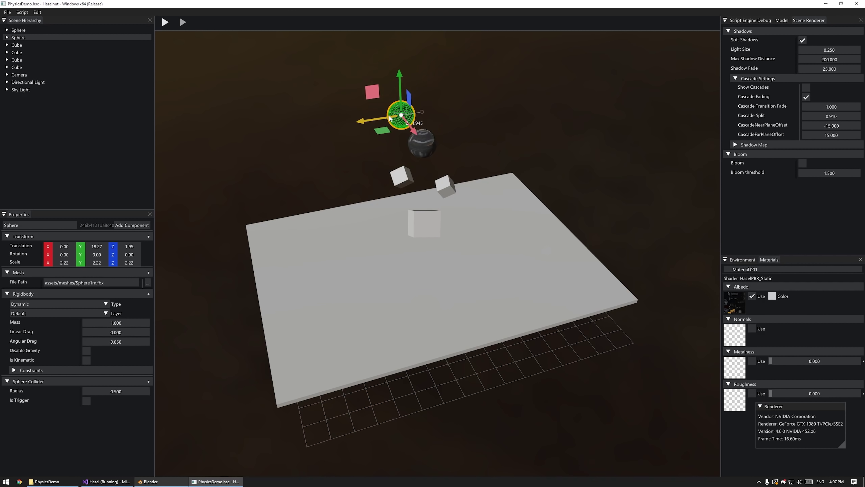
Run the scene in Play mode and inspect where the spheres landed
left_click(187, 22)
left_click(165, 22)
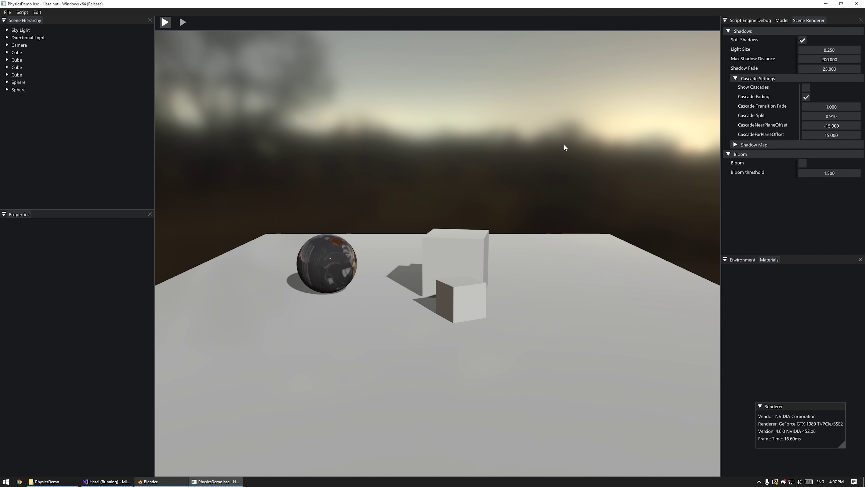
left_click(165, 23)
left_click_drag(647, 211, 292, 218, "alt")
right_click_drag(291, 218, 466, 198, "alt")
left_click_drag(467, 198, 453, 187, "alt")
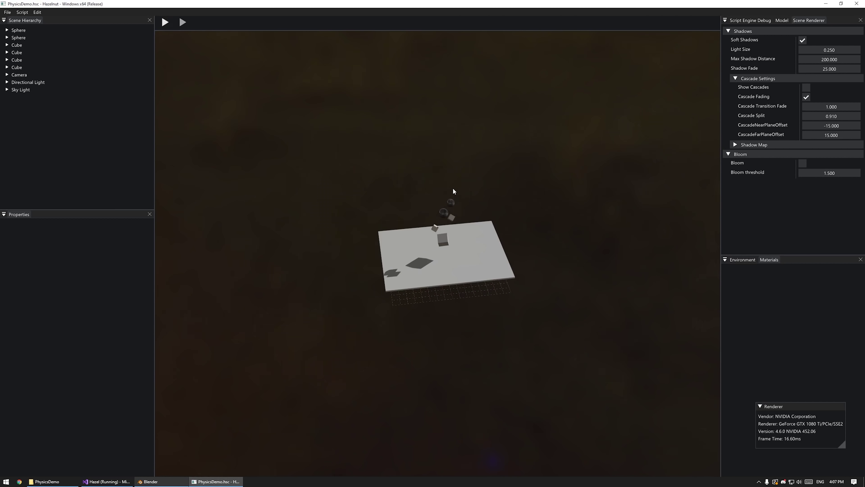
right_click_drag(454, 188, 462, 332, "alt")
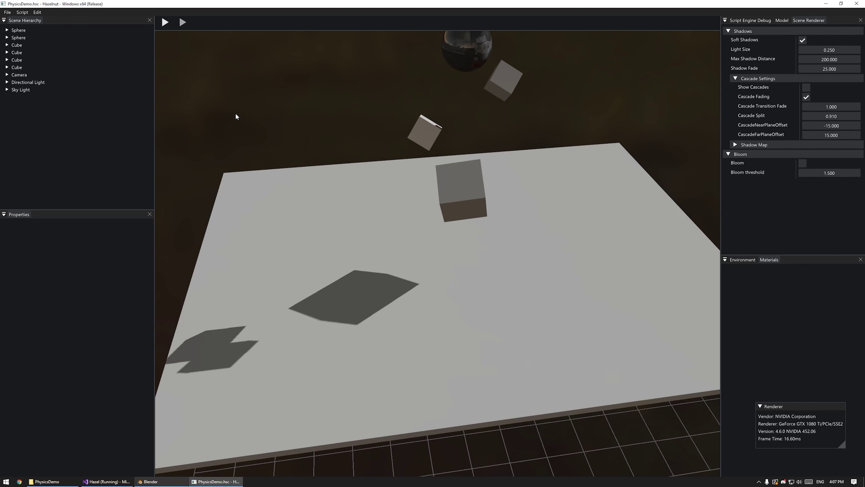
In Blender, add a cube and scale it out flat with Z locked
left_click(151, 482)
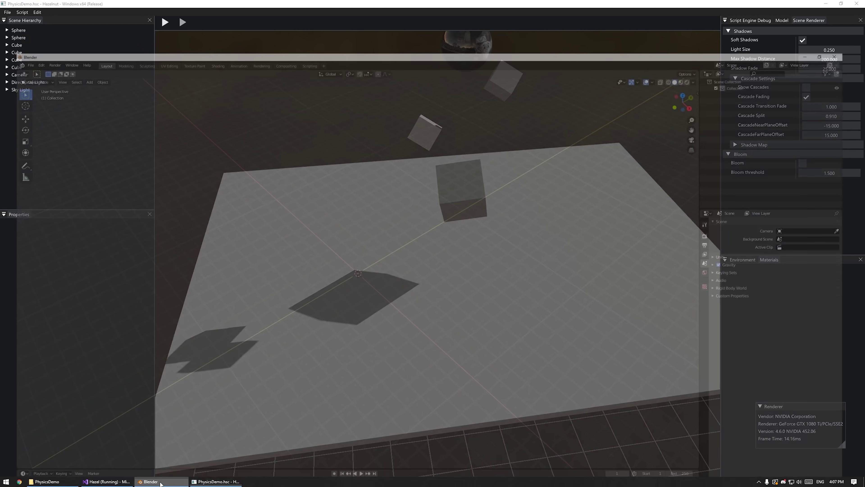
middle_click_drag(395, 268, 376, 222)
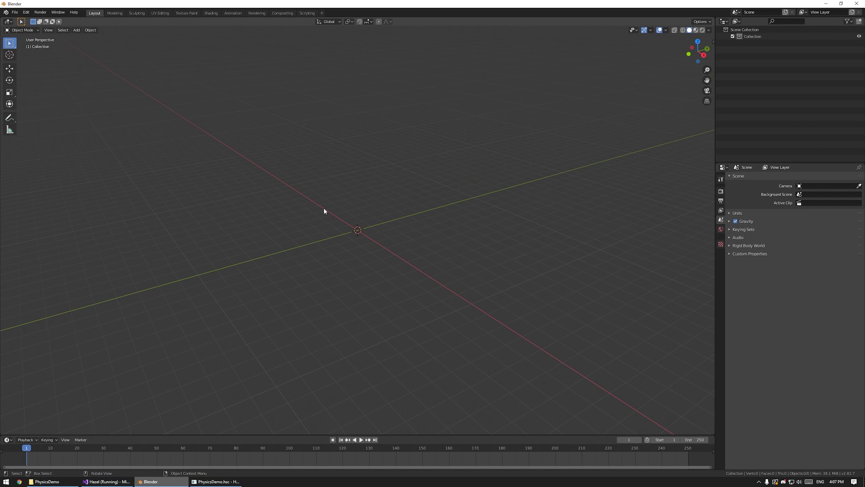
key("F3")
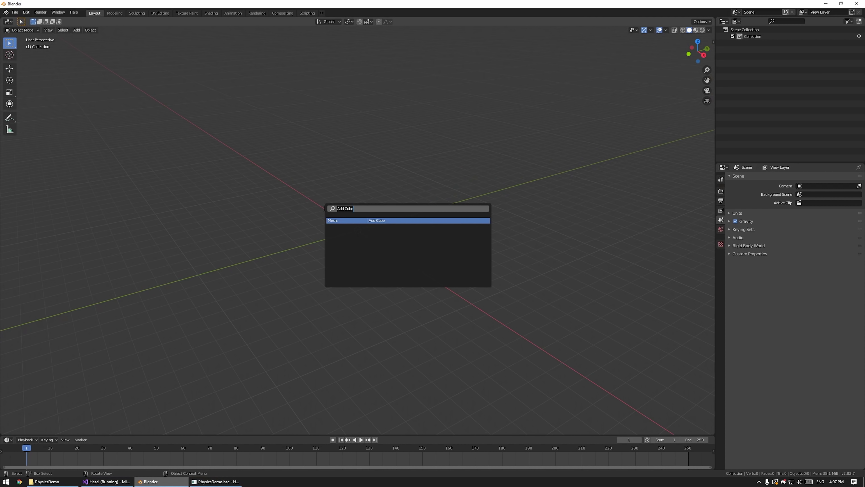
key("Return")
middle_click_drag(450, 241, 385, 239)
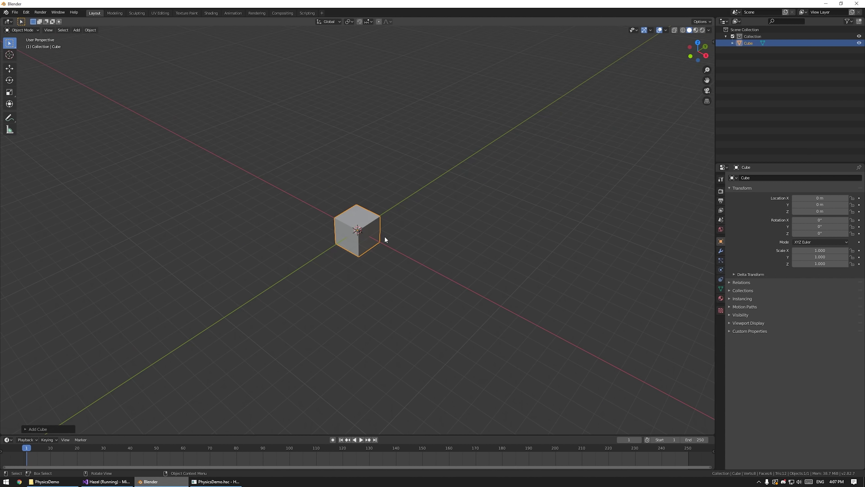
key("s")
key("shift+z")
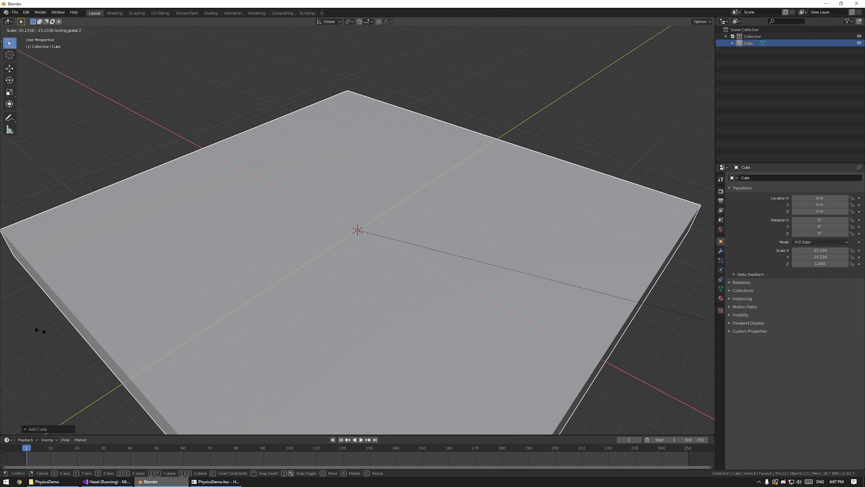
left_click(53, 330)
Set the slab's X and Y scale to 15.901 and Z scale to 0.480
middle_click_drag(284, 294, 294, 264)
scroll(294, 264, "down", 2)
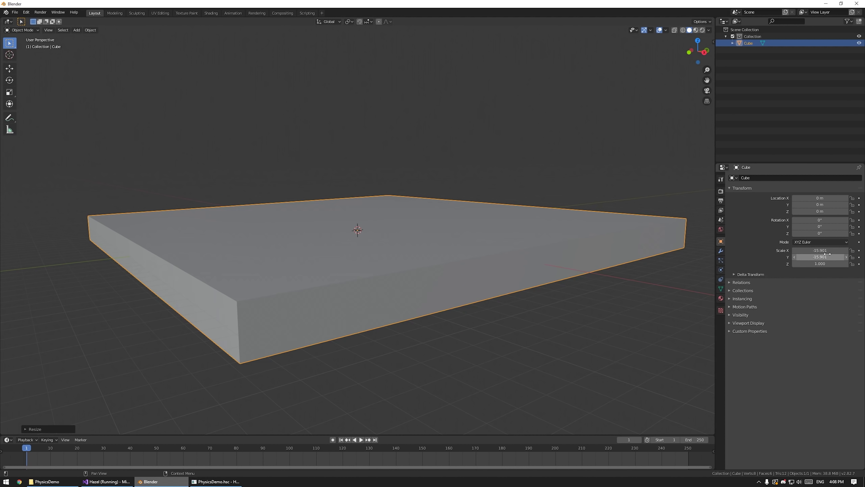
left_click(820, 250)
key("Return")
mouse_move(816, 264)
left_mouse_down()
mouse_move(780, 264)
mouse_move(816, 267)
left_mouse_up()
middle_click_drag(426, 300, 331, 226)
In Edit Mode, add 20 evenly spaced loop cuts across the slab
key("Tab")
left_click_drag(88, 96, 567, 401)
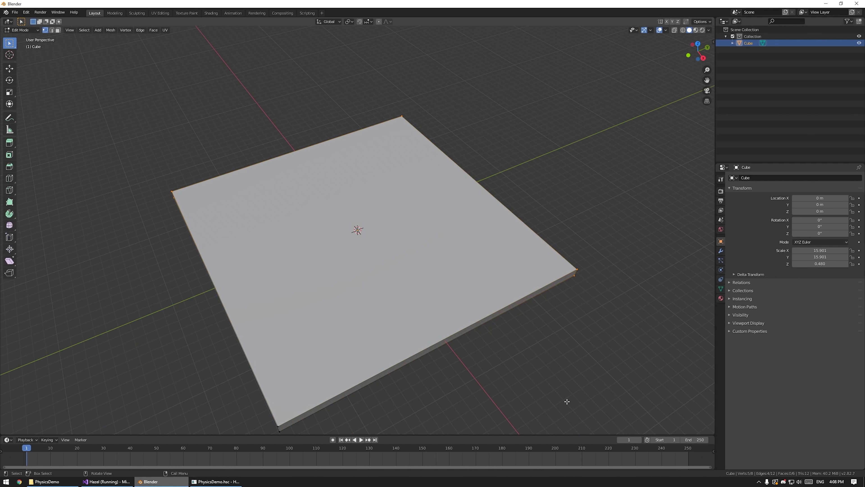
left_click_drag(131, 144, 681, 431)
key("ctrl+r")
scroll(294, 389, "up", 19)
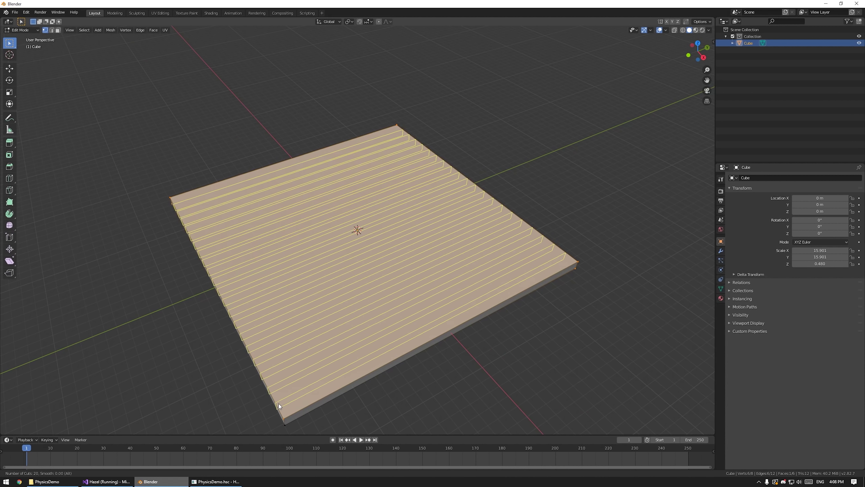
left_click(292, 403)
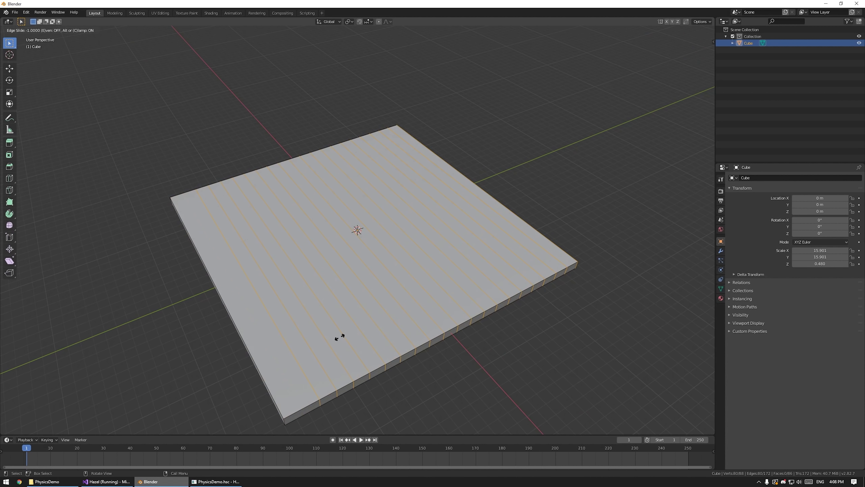
left_click(411, 319)
middle_click_drag(297, 317, 429, 349)
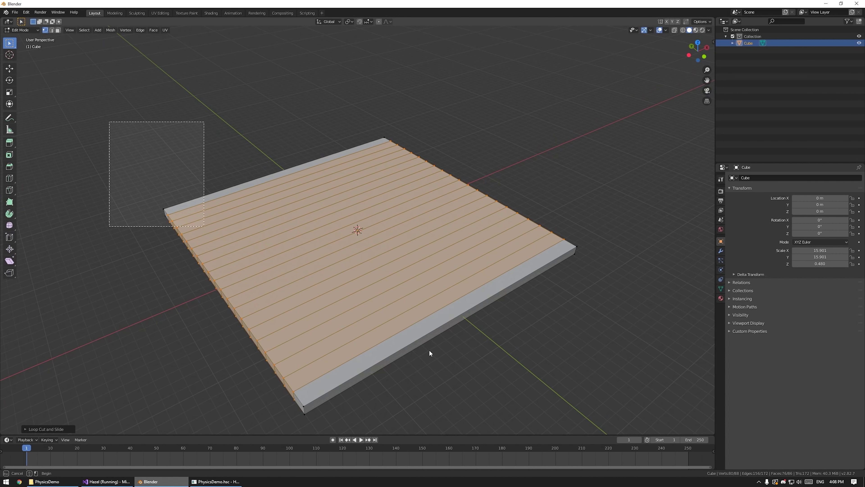
Add 20 evenly spaced loop cuts in the crosswise direction
key("a")
key("ctrl+r")
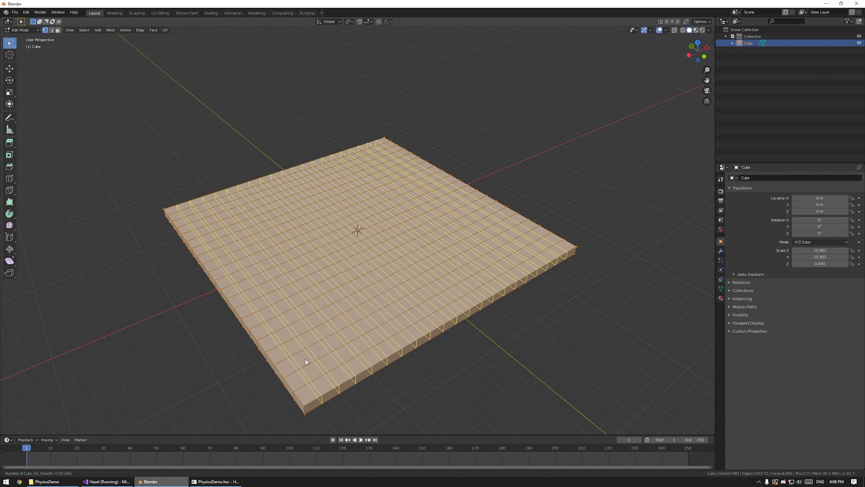
left_click(305, 359)
left_click(497, 236)
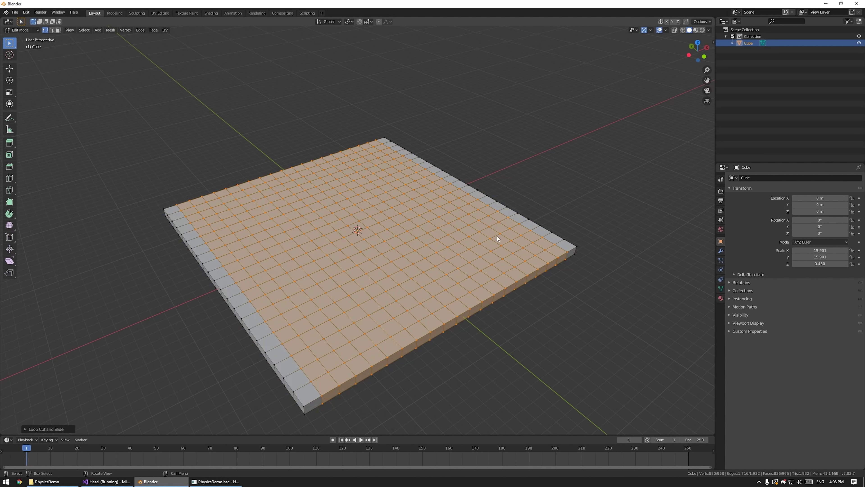
left_click(571, 159)
middle_click_drag(571, 159, 250, 229)
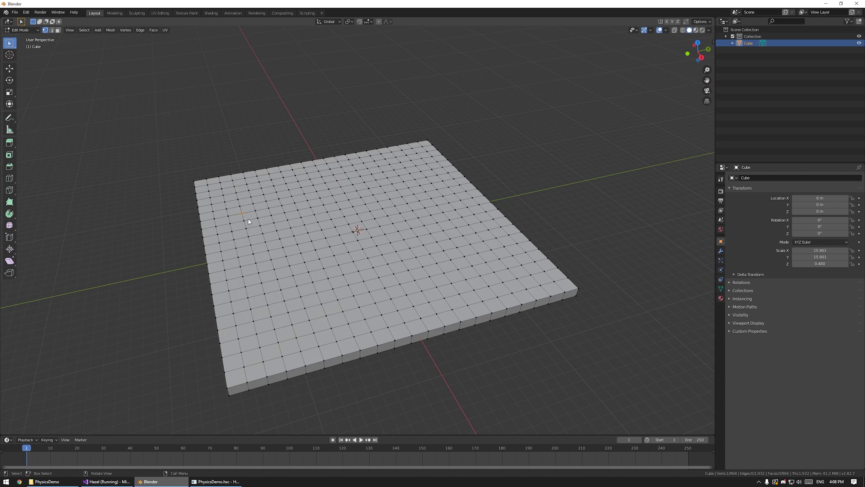
Raise a vertex vertically with smooth proportional falloff to form a bump
key("g")
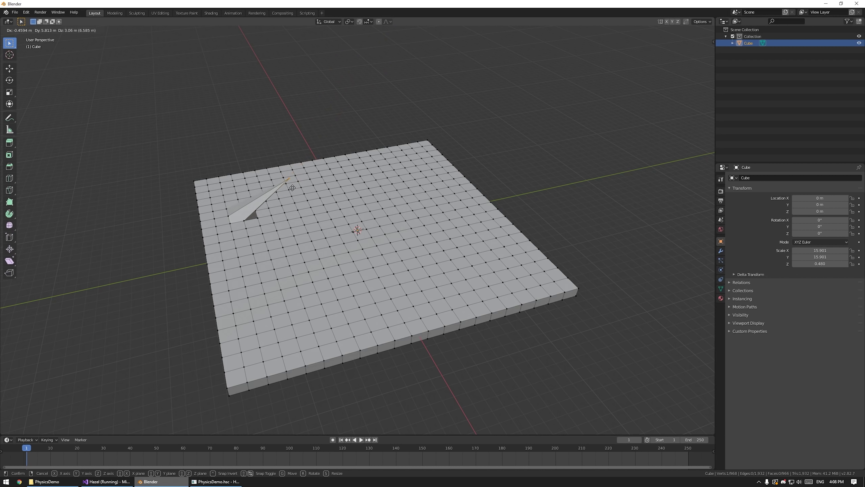
key("Escape")
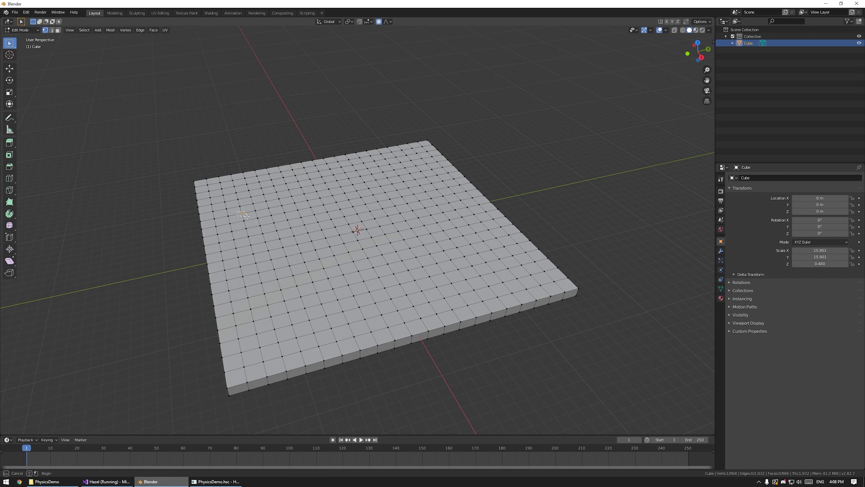
key("g")
scroll(249, 215, "down", 15)
key("z")
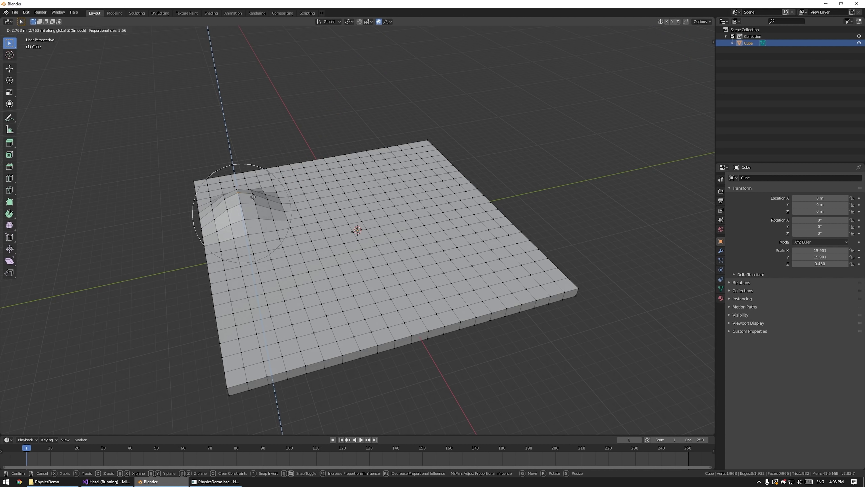
left_click(300, 197)
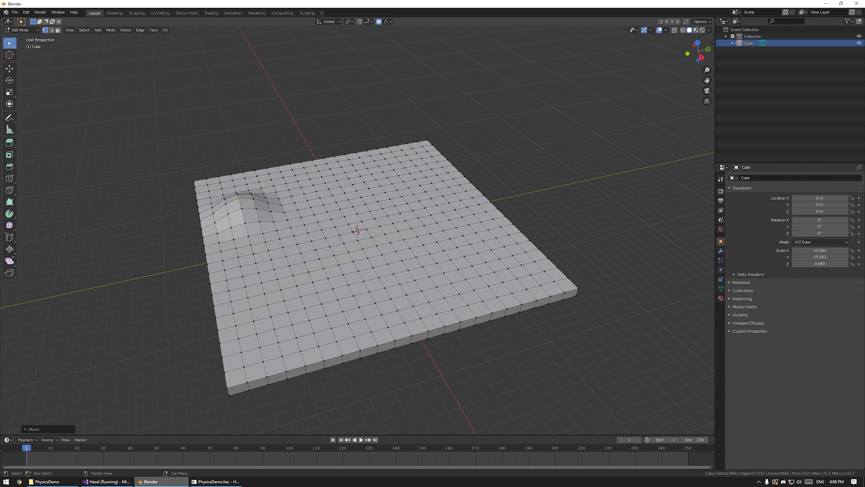
Raise vertices near the middle into a second peak
left_click(336, 197)
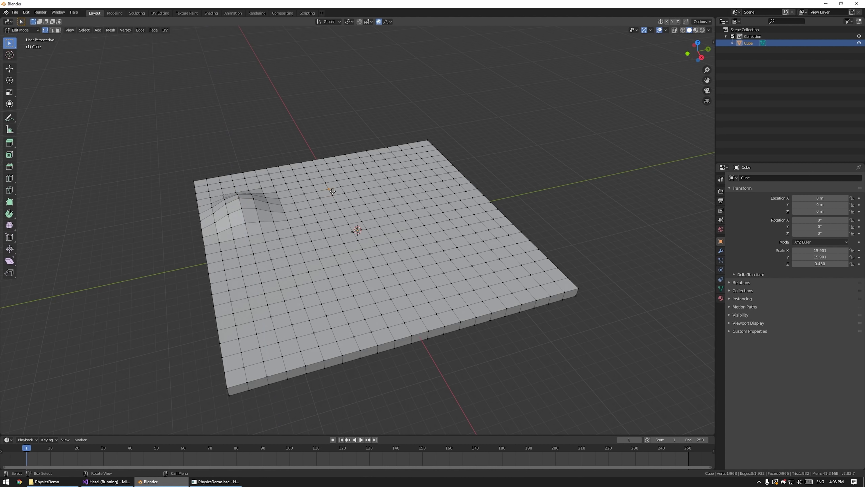
key("g")
key("z")
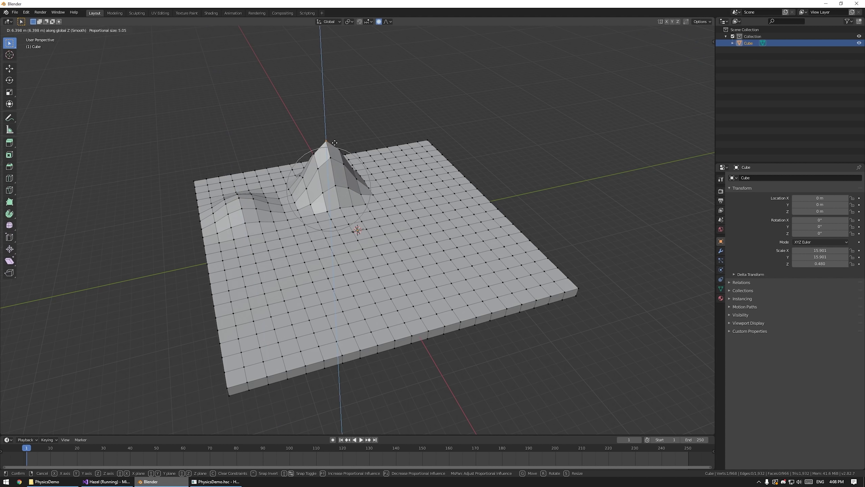
left_click(335, 150)
middle_click_drag(335, 150, 464, 250)
middle_click_drag(259, 225, 339, 243)
Lower a vertex near the slab centre to form a hollow
left_click_drag(346, 245, 347, 245)
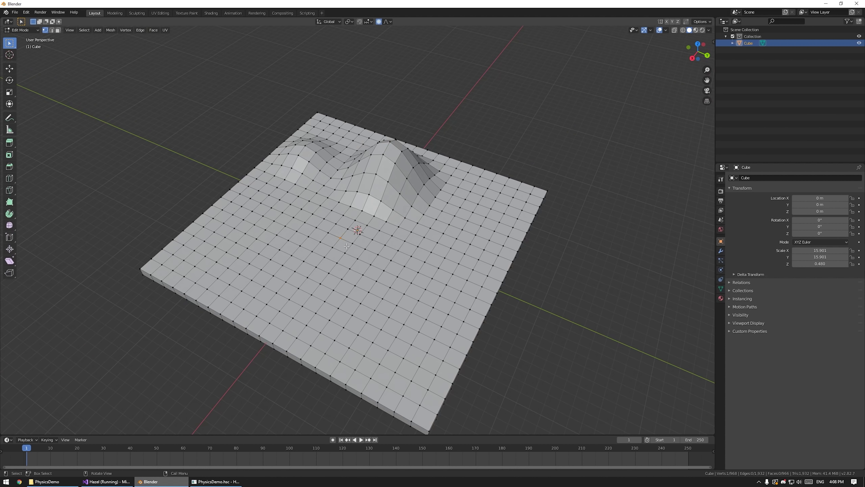
key("g")
key("z")
left_click(345, 258)
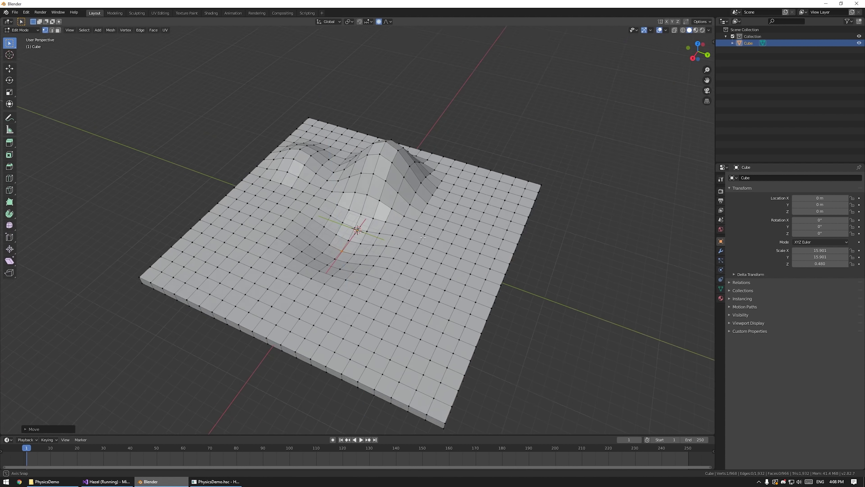
middle_click_drag(345, 259, 256, 311)
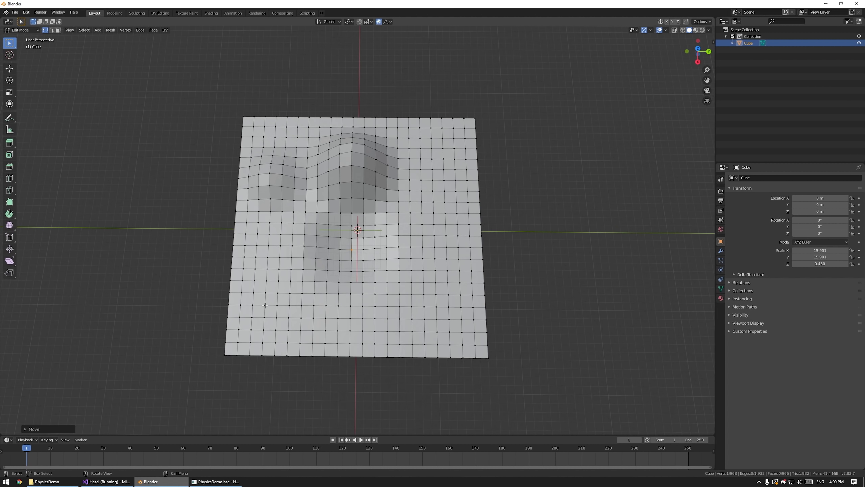
Sink a strip of faces near the edge into a trough
left_click_drag(452, 328, 453, 339)
middle_click_drag(453, 340, 435, 261)
key("g")
key("z")
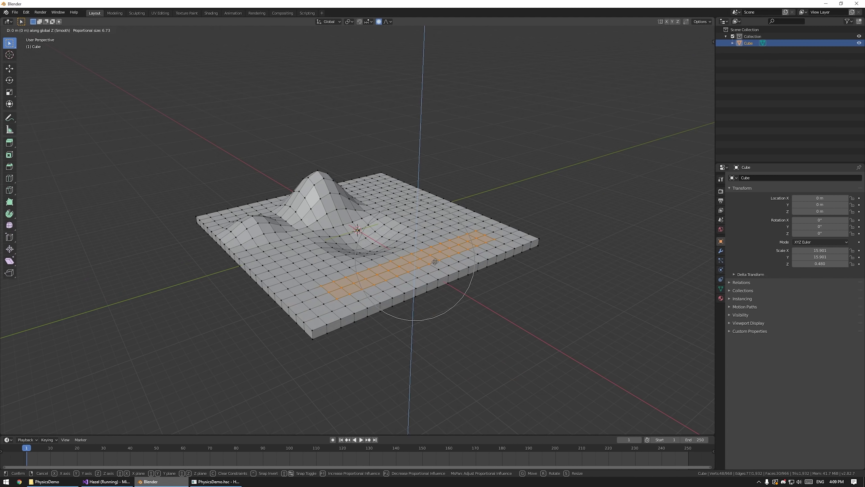
scroll(435, 261, "up", 7)
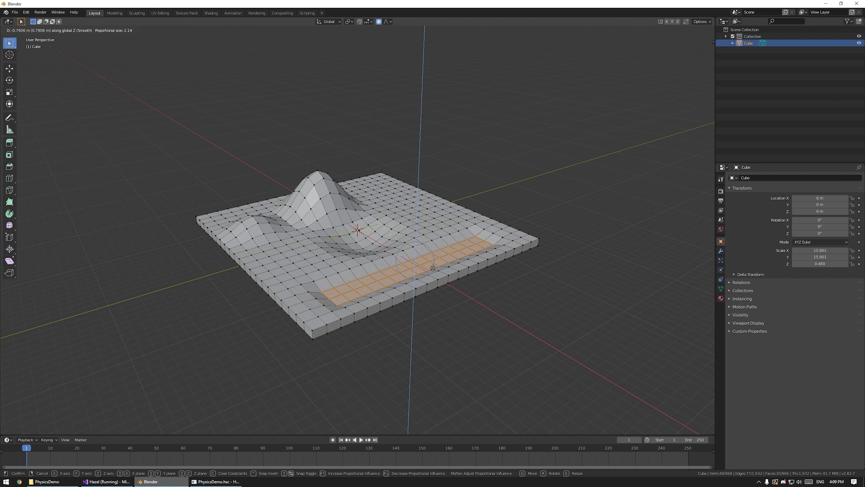
left_click(433, 267)
middle_click_drag(433, 267, 531, 240)
left_click(587, 205)
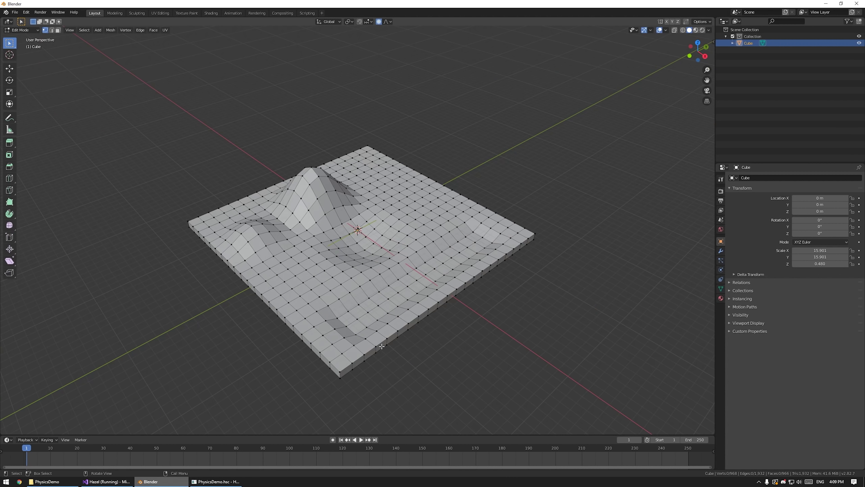
middle_click_drag(381, 347, 414, 290)
Return to Object Mode and shade the terrain smooth
key("Tab")
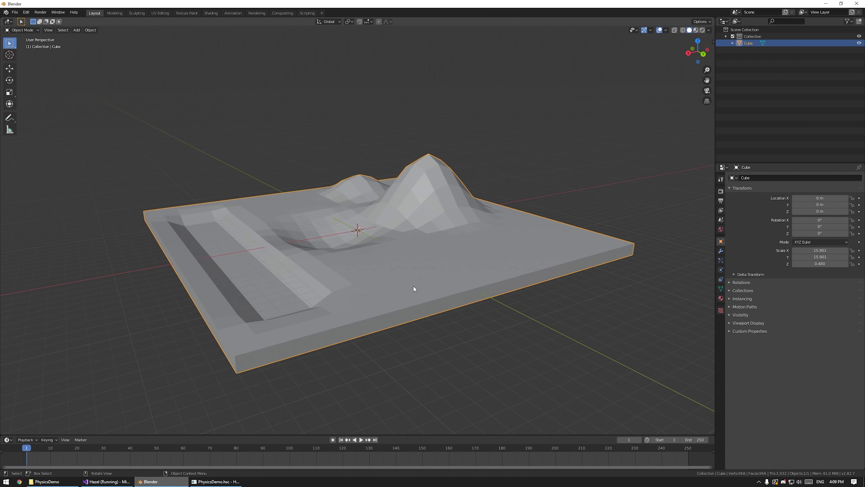
right_click(378, 263)
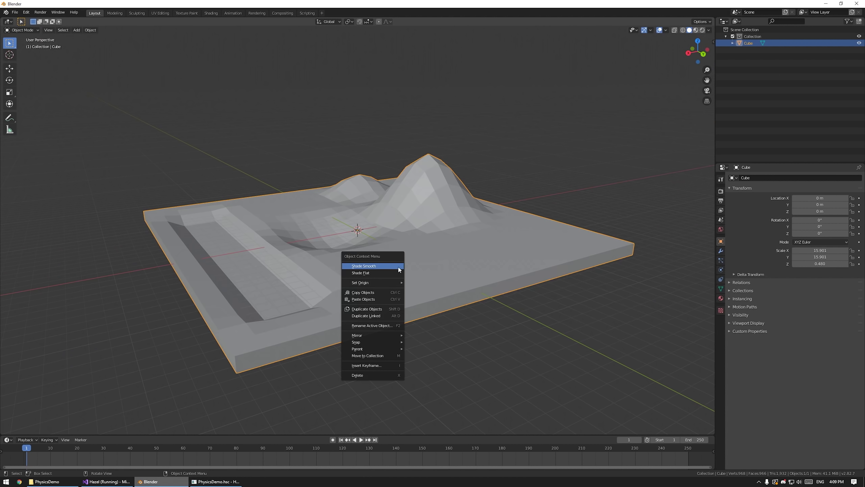
left_click(366, 266)
middle_click_drag(365, 268, 440, 269)
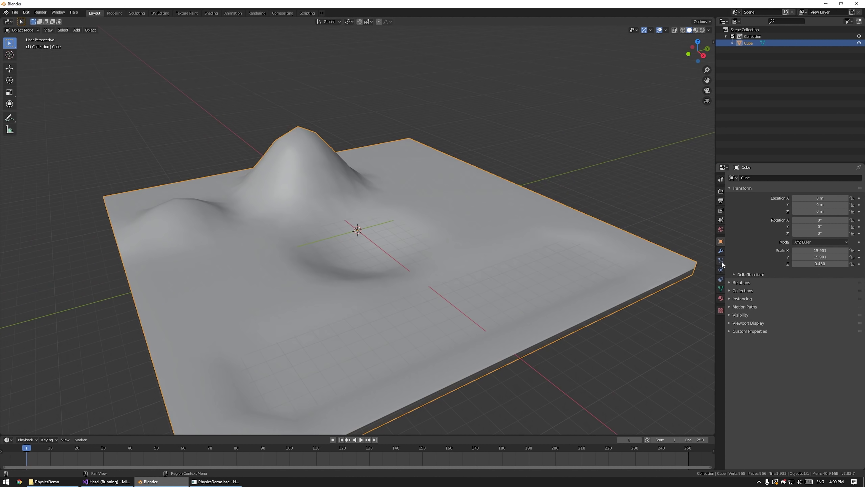
Add a Subdivision Surface modifier with Render level 1 and apply it
left_click(721, 250)
left_click(766, 181)
left_click(740, 292)
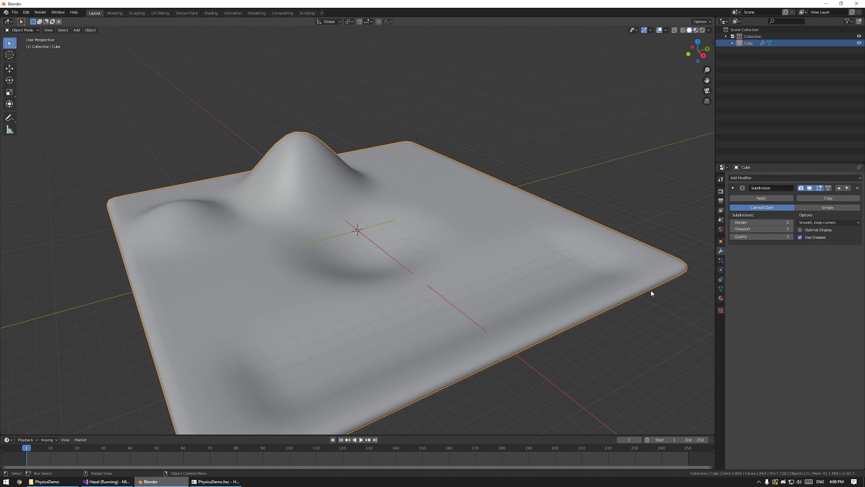
scroll(500, 289, "down", 2)
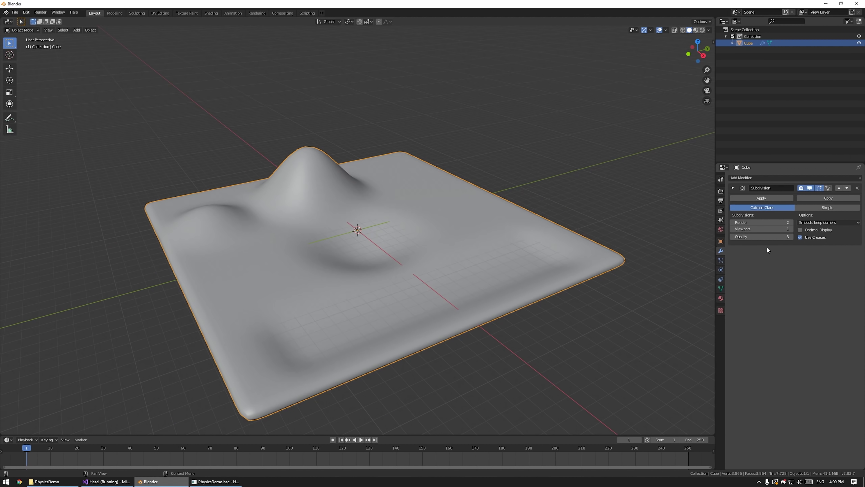
left_click(782, 222)
type("1")
key("Return")
right_click(423, 221)
key("Escape")
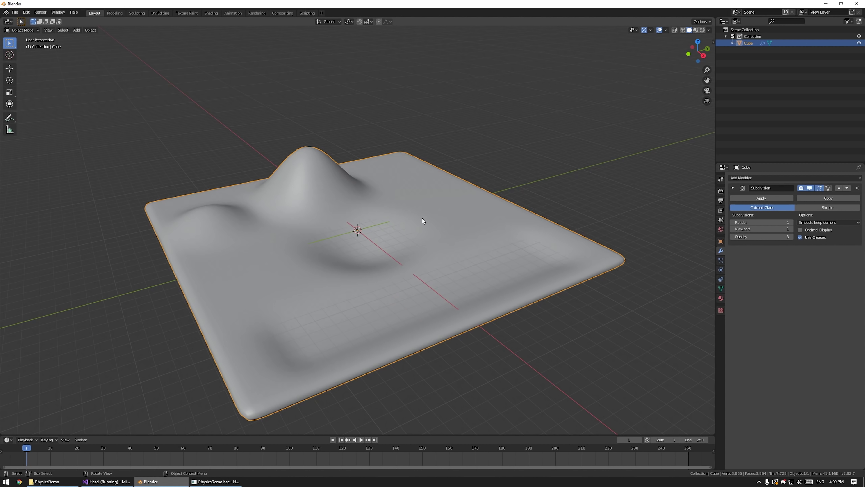
Select all vertices in Edit Mode and inspect the dense mesh from beneath
left_click(761, 198)
scroll(502, 196, "down", 3)
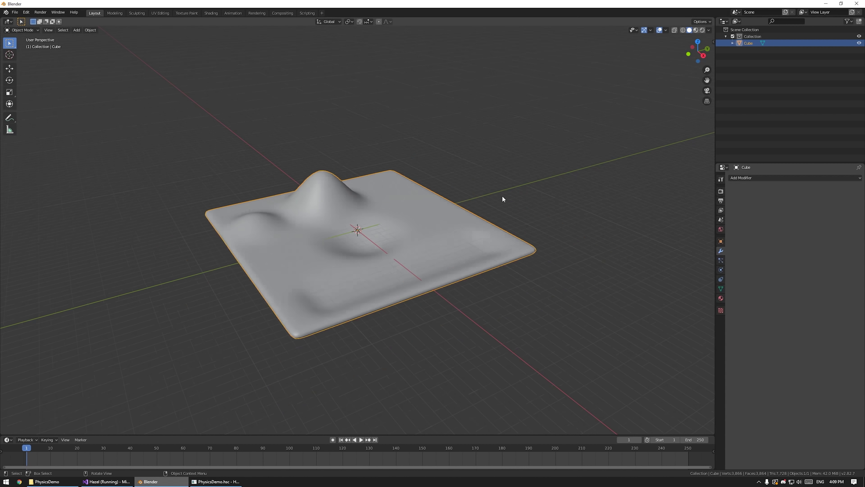
key("Tab")
key("a")
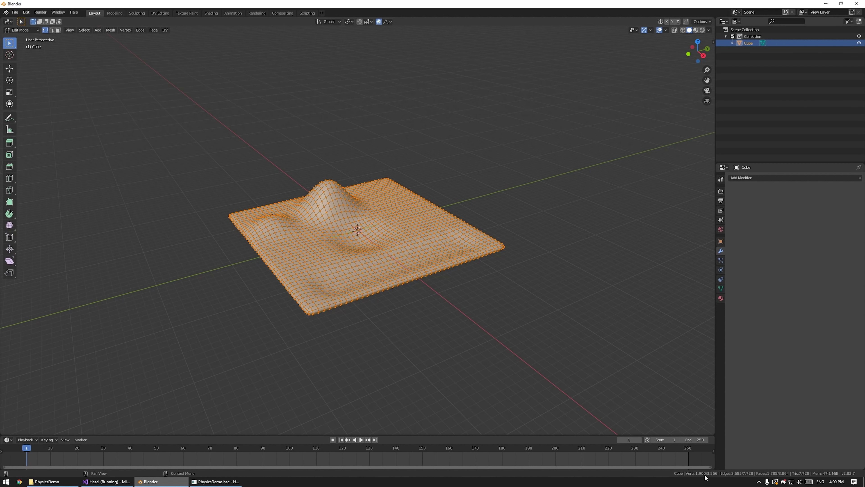
middle_click_drag(446, 349, 550, 202)
key("Tab")
scroll(475, 215, "up", 4)
Check the wireframe from near top-down, return to Object Mode, and open File
key("Tab")
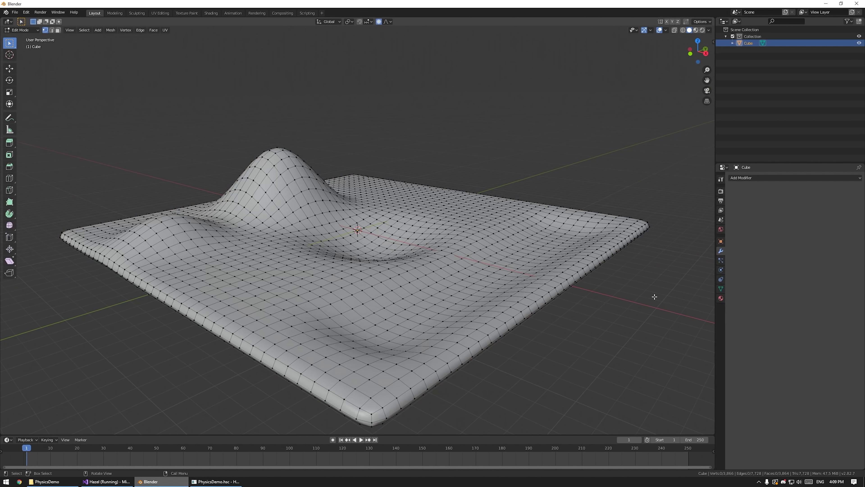
key("a")
scroll(627, 334, "down", 1)
key("alt+a")
scroll(411, 266, "down", 1)
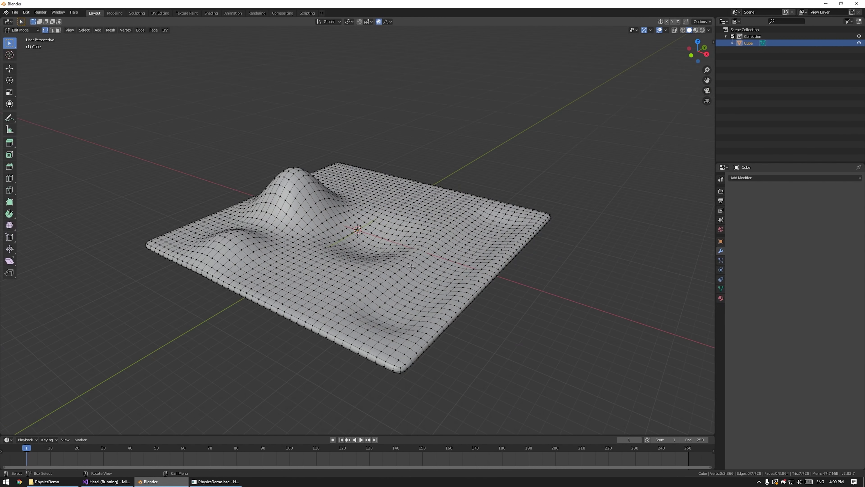
middle_click_drag(411, 267, 393, 208)
key("Tab")
scroll(405, 233, "up", 2)
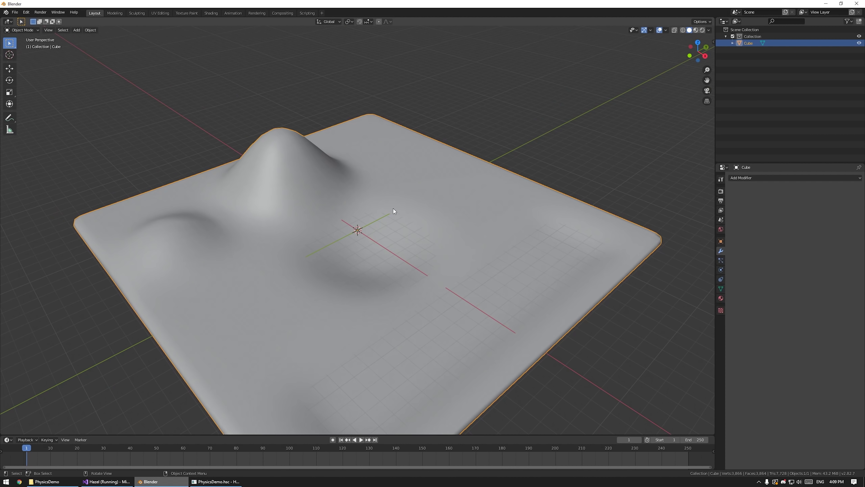
left_click(15, 12)
Export the terrain to FBX as PhysicsMesh.fbx, scale 0.01, in the PhysicsDemo folder
mouse_move(36, 111)
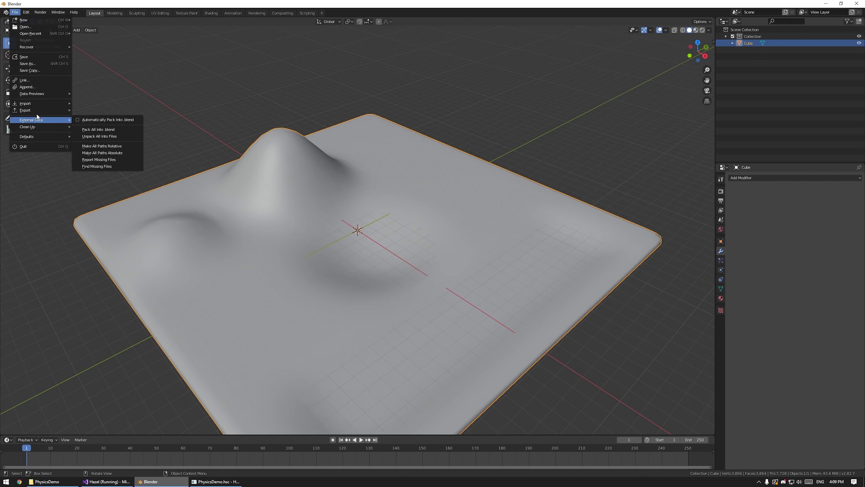
left_click(96, 151)
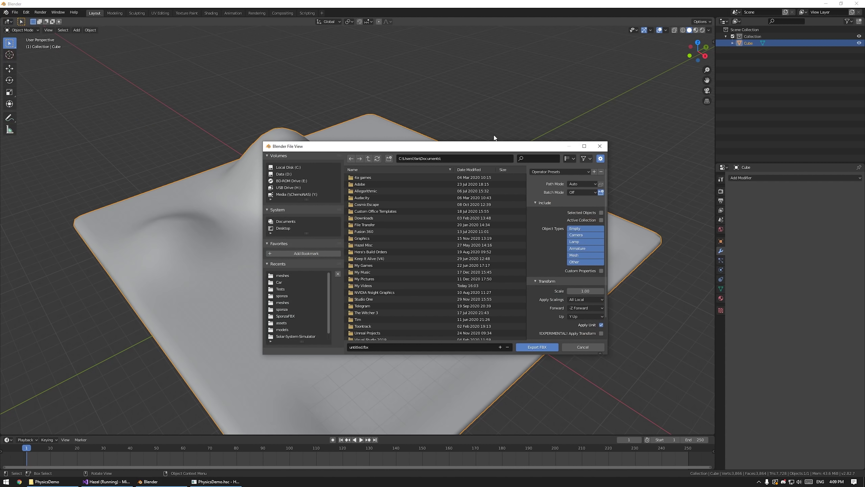
left_click(411, 158)
type("C:\\Dev\\Hazel\\physx\\Hazelnut\\assets\\scenes\\PhysicsDemo\\")
key("Return")
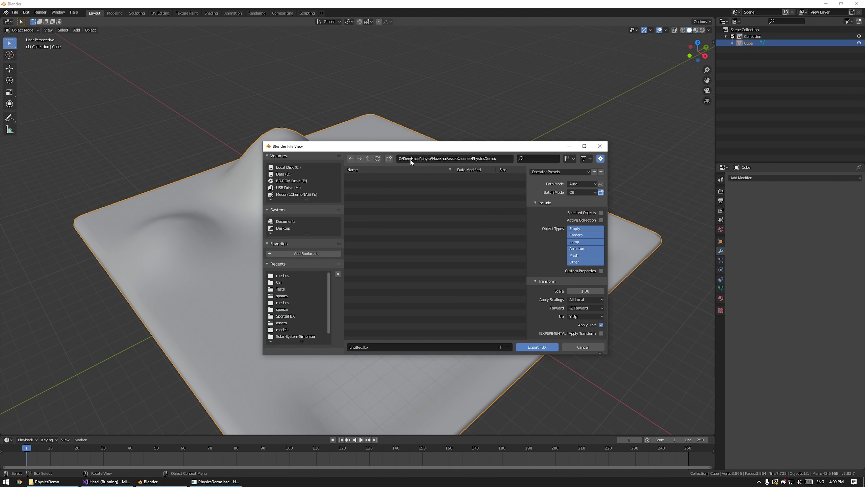
left_click(388, 347)
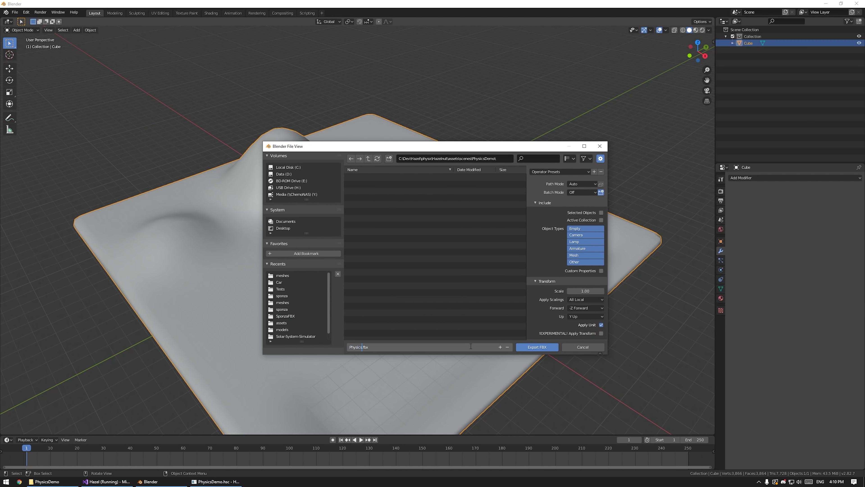
left_click(584, 290)
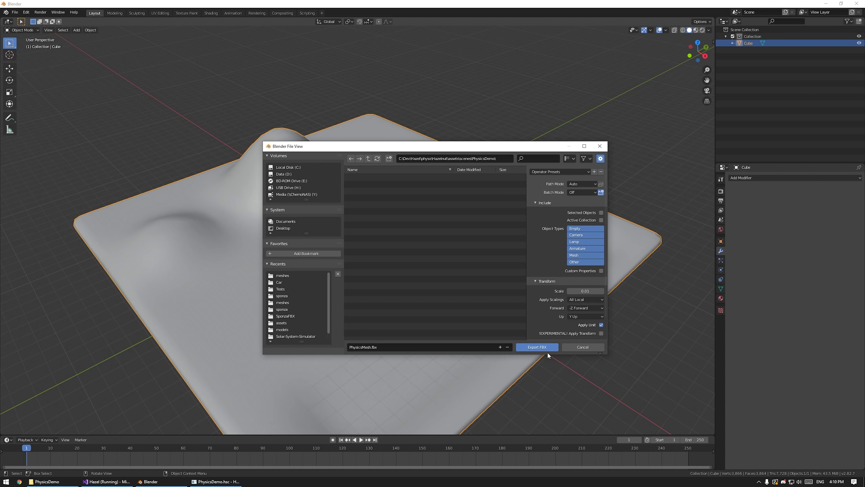
left_click(539, 346)
In Hazelnut, delete the flat floor cube
left_click(216, 481)
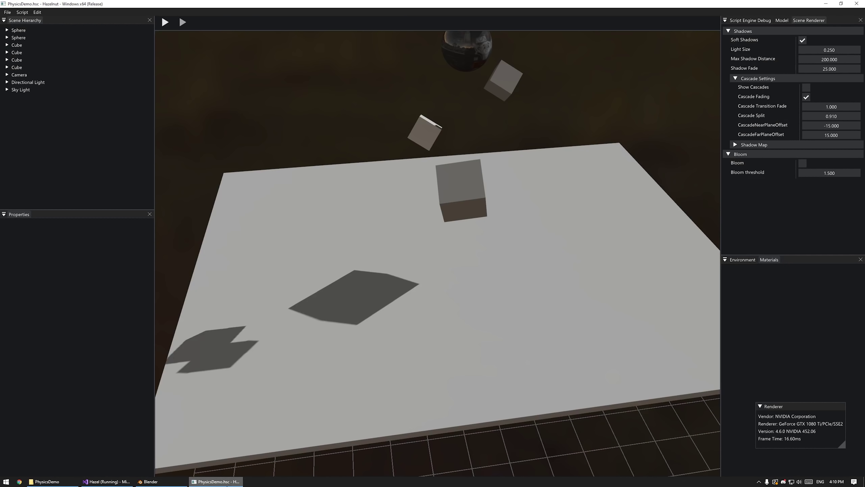
left_click(413, 305)
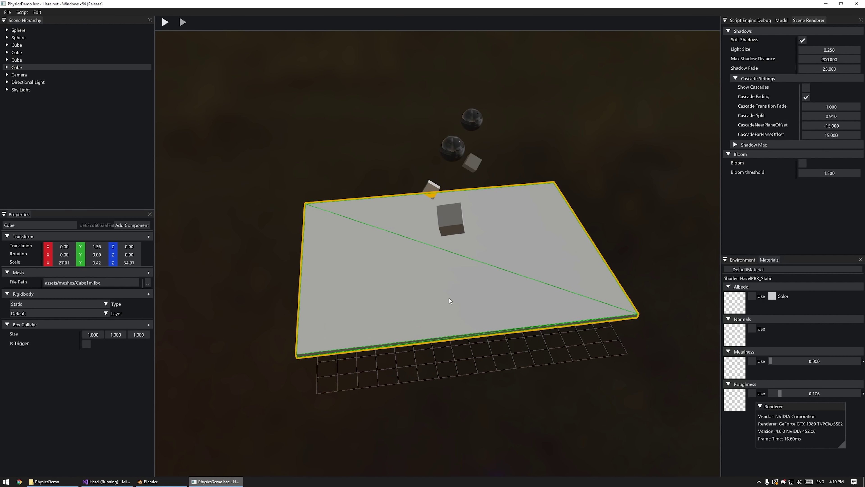
key("Delete")
Add an Empty Mesh entity and load PhysicsMesh.fbx from the PhysicsDemo folder
mouse_move(89, 145)
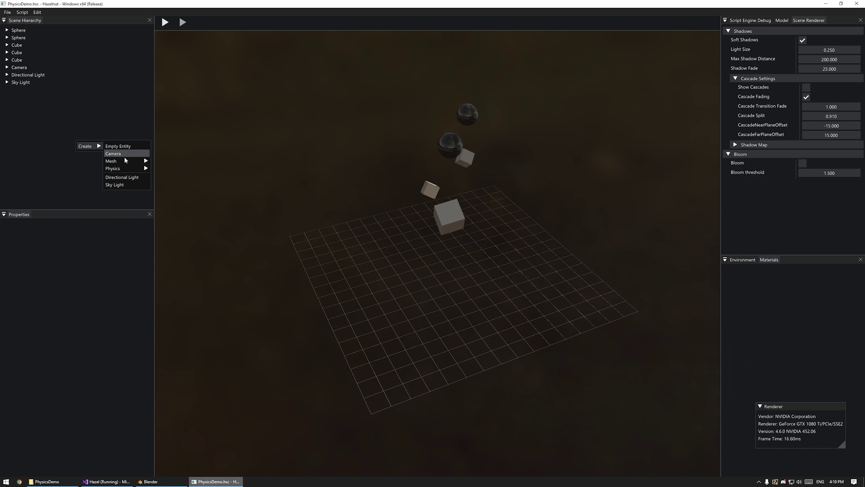
mouse_move(119, 162)
left_click(170, 162)
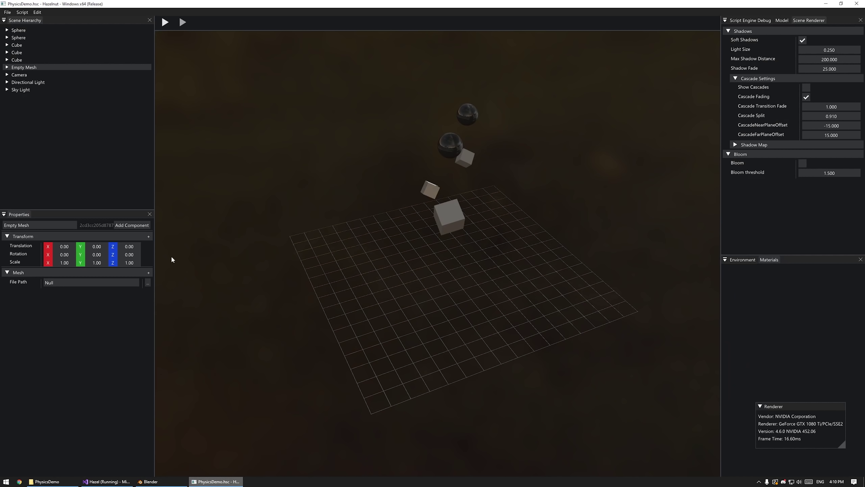
left_click(148, 283)
left_click(449, 174)
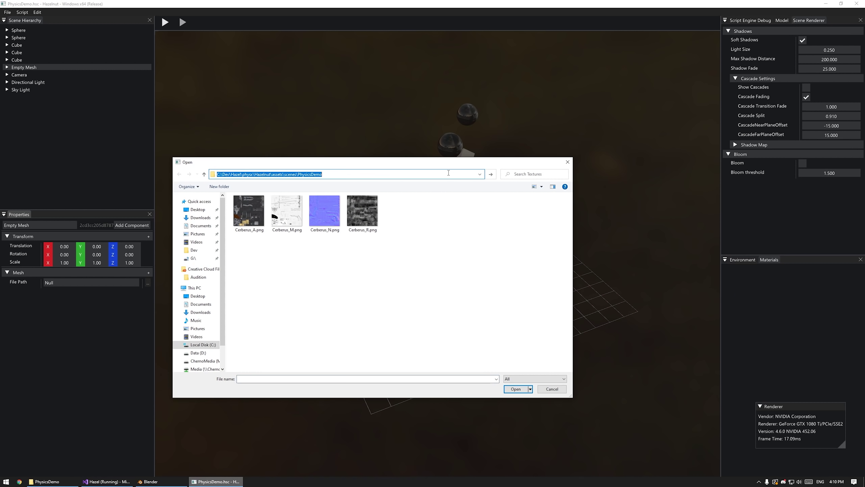
type("C:\\Dev\\Hazel\\physx\\Hazelnut\\assets\\scenes\\PhysicsDemo")
key("Return")
double_click(255, 213)
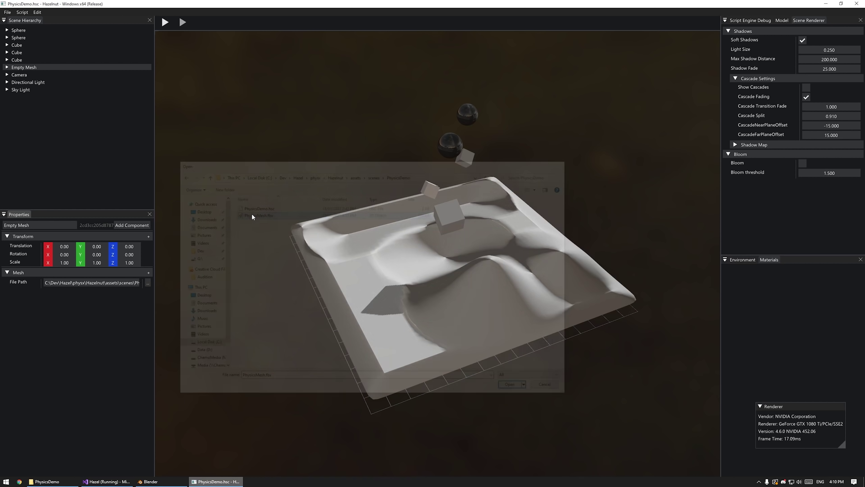
left_click_drag(488, 370, 480, 299, "alt")
Delete the old terrain entity in Hazelnut, then apply all transforms to Blender's terrain so scale is 1.000
left_click(480, 299)
key("Delete")
key("alt+Tab")
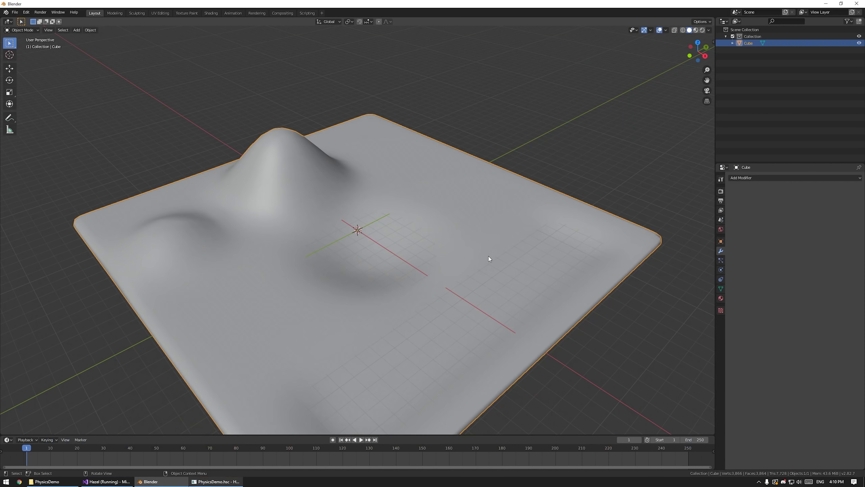
middle_click_drag(509, 259, 444, 224)
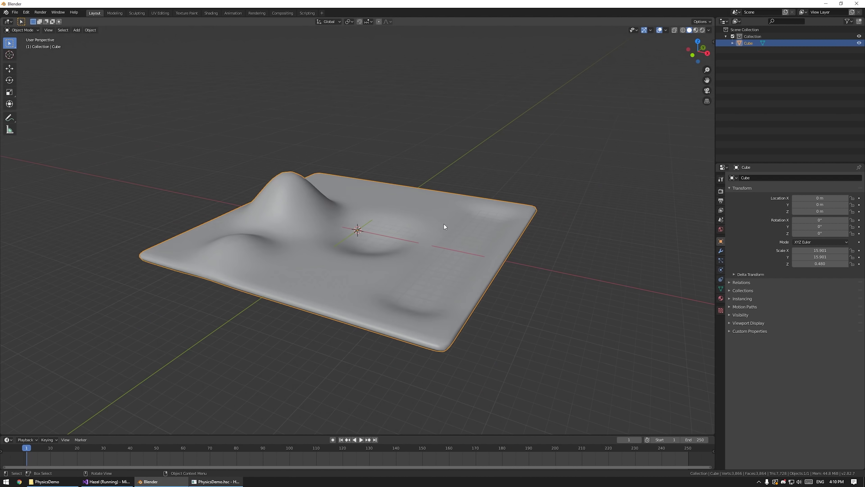
key("ctrl+a")
left_click(414, 237)
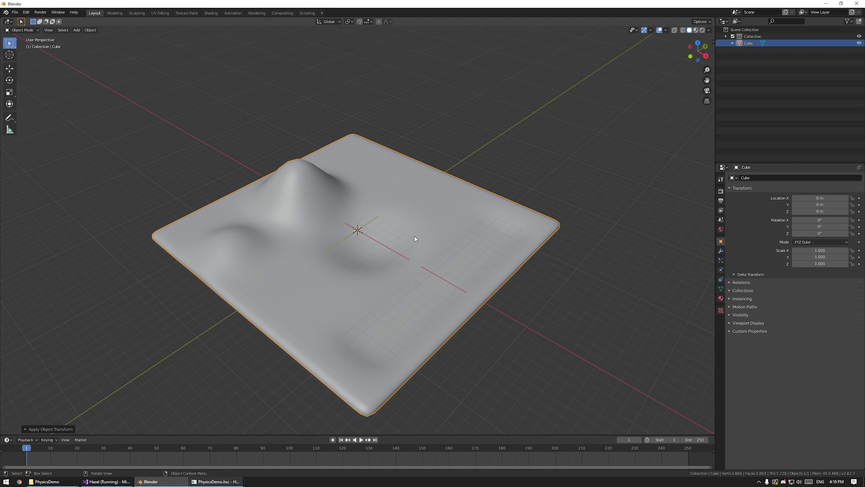
middle_click_drag(414, 236, 504, 291)
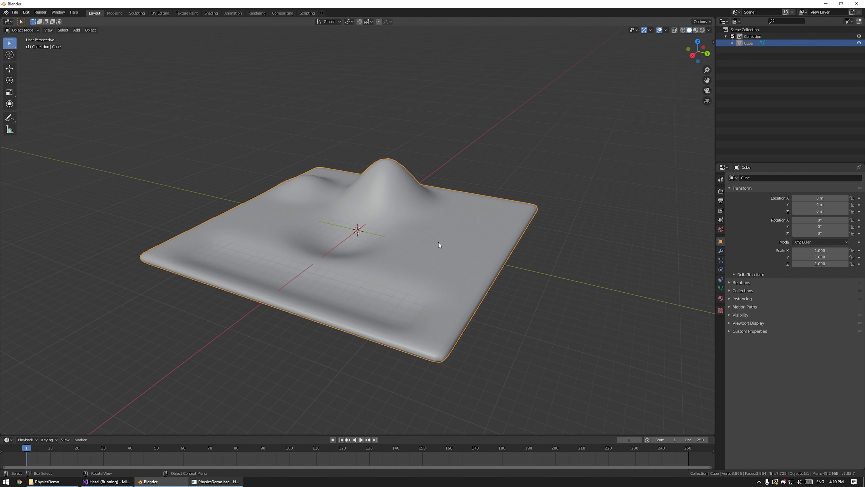
Select every terrain vertex in edit mode and recalculate the normals with Shift+N
key("Tab")
key("z")
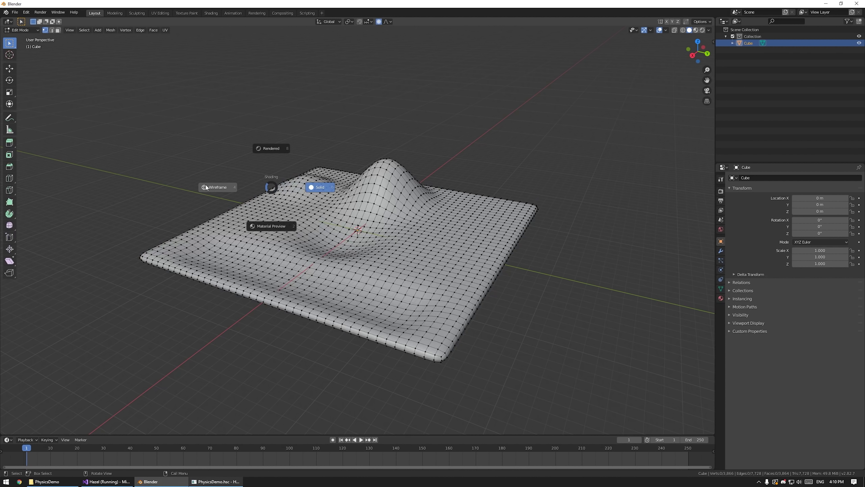
left_click(218, 184)
key("b")
left_click_drag(125, 106, 606, 390)
key("shift+n")
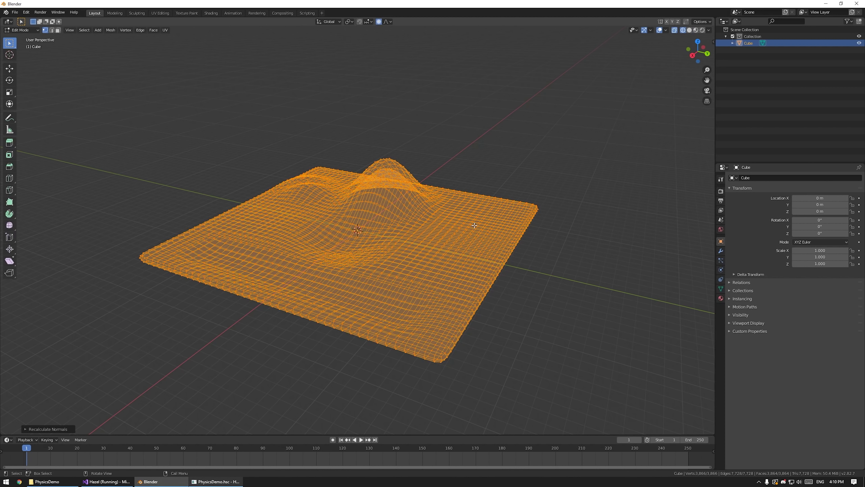
key("Tab")
key("z")
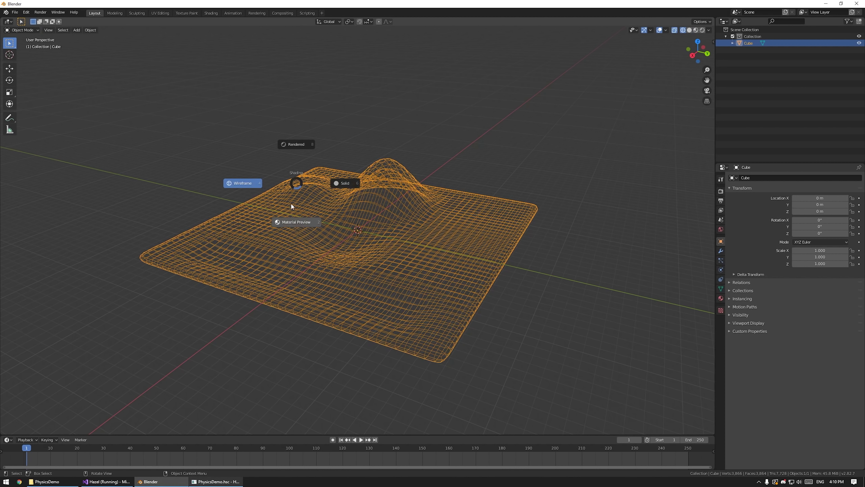
left_click(371, 182)
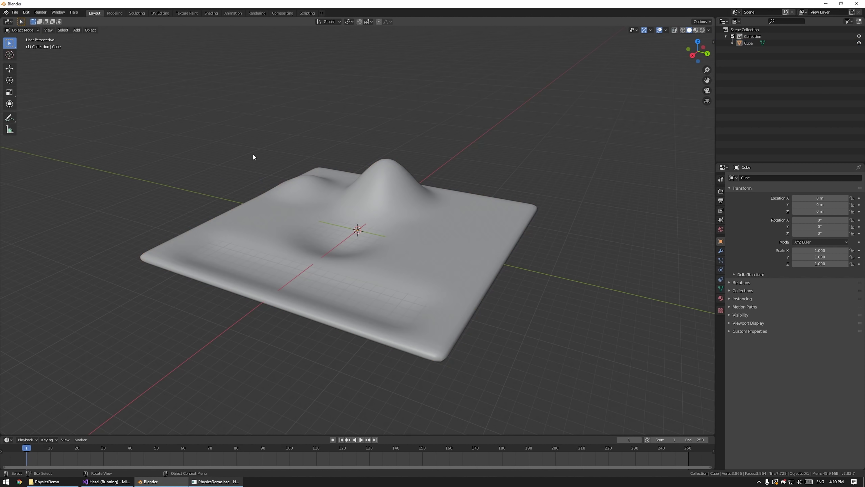
Export the terrain as FBX, overwriting PhysicsMesh.fbx
left_click(14, 12)
mouse_move(40, 110)
left_click(94, 147)
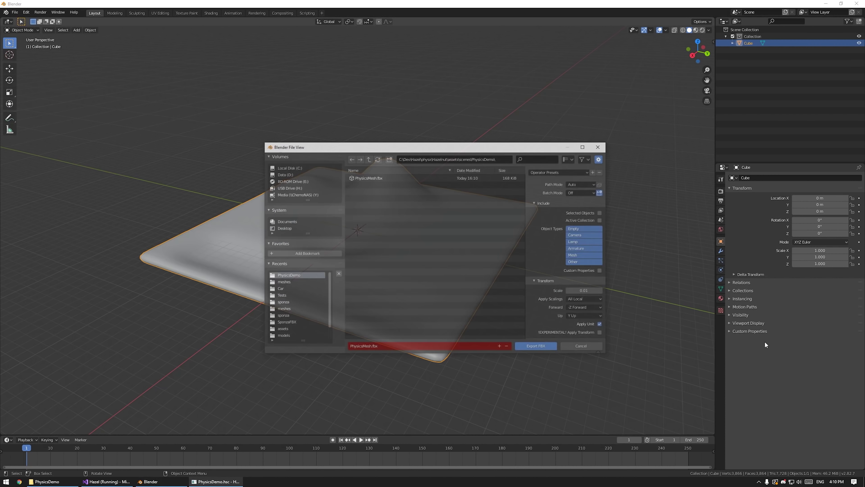
left_click(537, 346)
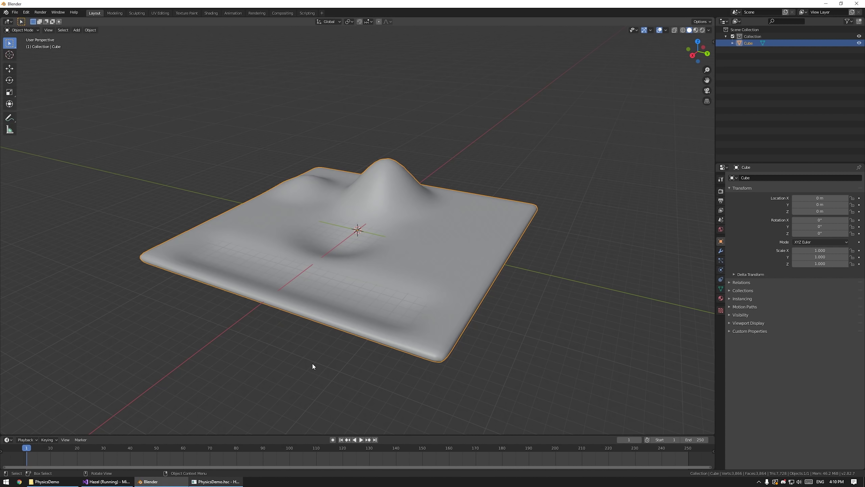
Create an Empty Mesh entity in Hazelnut and load PhysicsMesh.fbx as its mesh, then select the terrain
key("alt+Tab")
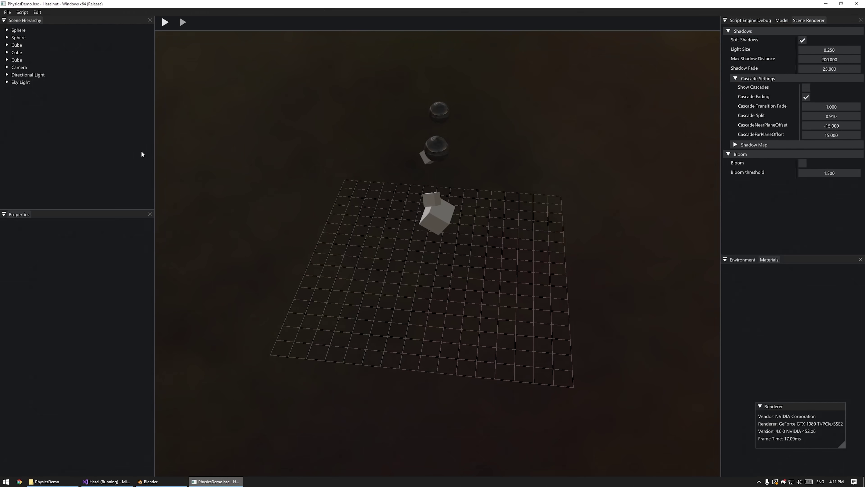
left_click(23, 33)
right_click(13, 105)
mouse_move(24, 110)
mouse_move(51, 124)
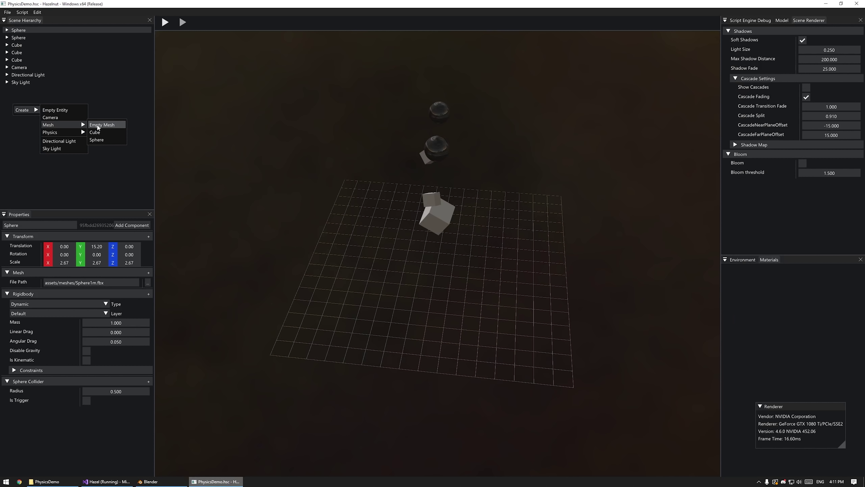
left_click(101, 125)
left_click(148, 283)
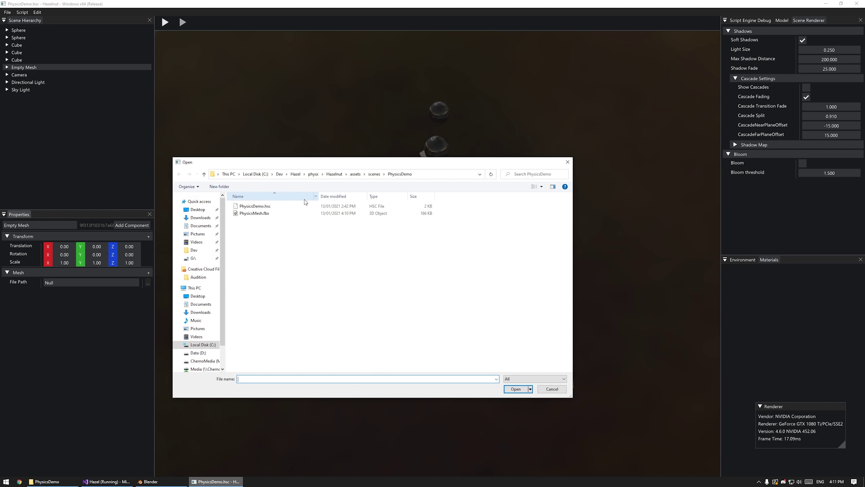
double_click(256, 214)
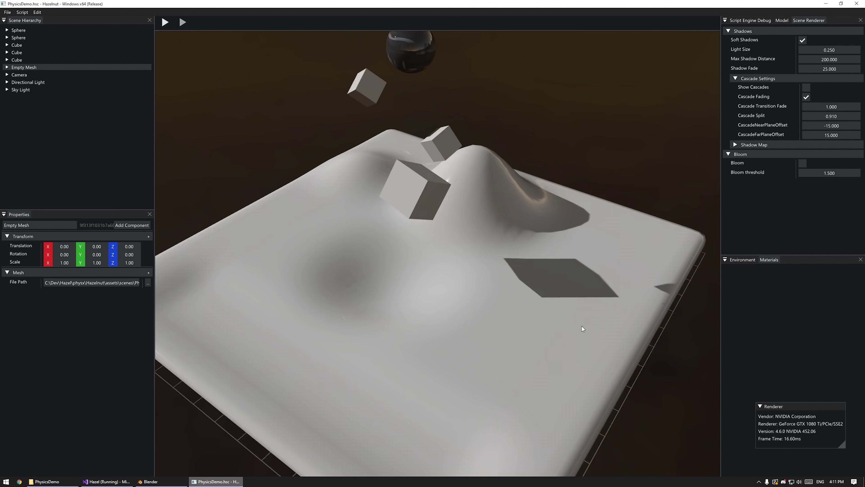
left_click_drag(582, 329, 541, 315, "alt")
left_click(490, 332)
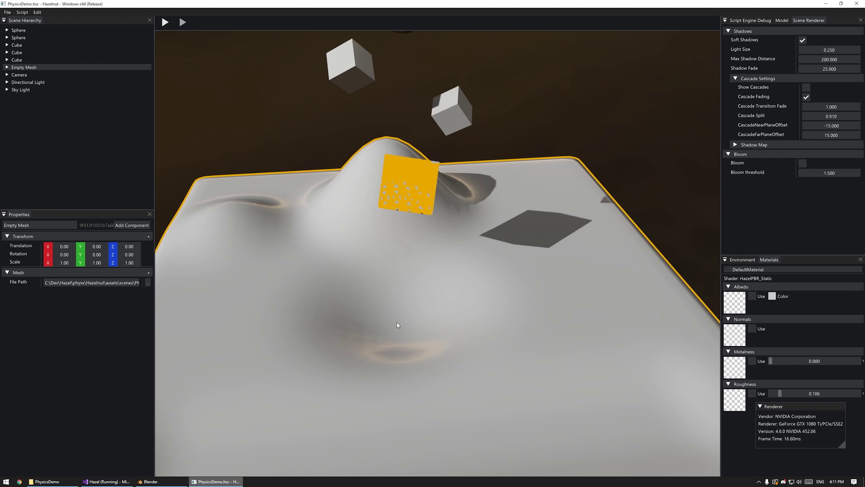
Set the terrain material's roughness to 1.000 and its albedo to green (R 34, G 157, B 59)
left_click_drag(397, 324, 799, 417, "alt")
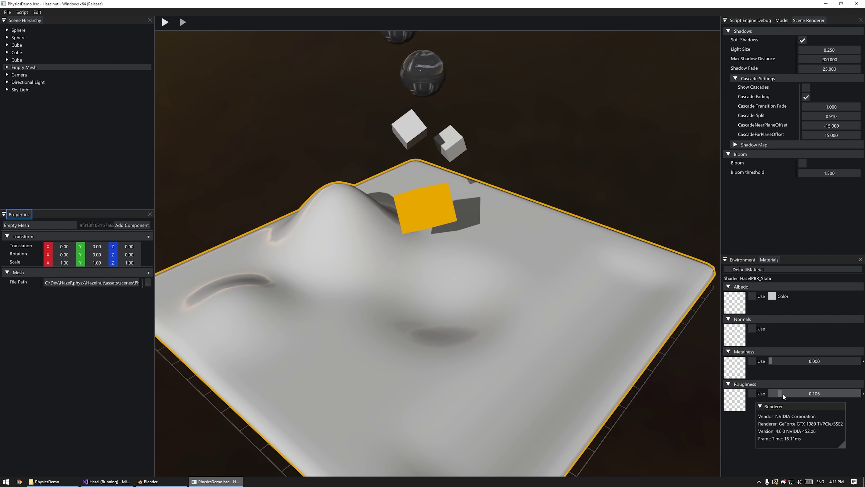
left_click_drag(780, 394, 861, 395)
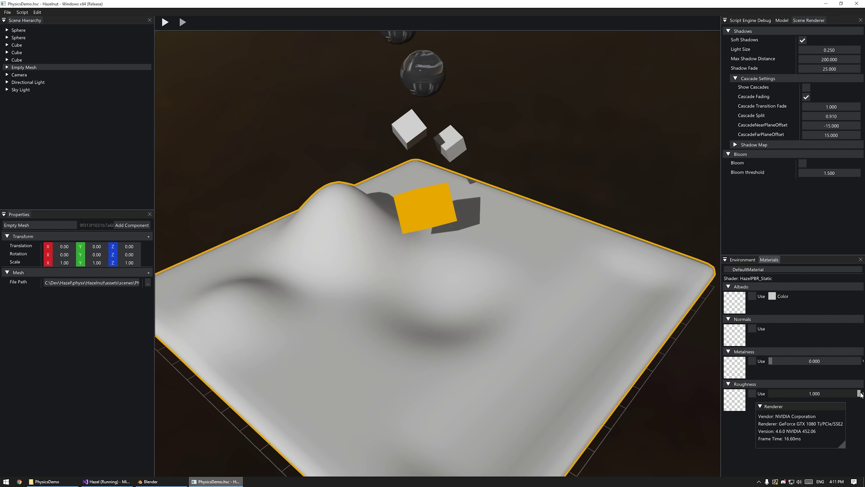
left_click(772, 296)
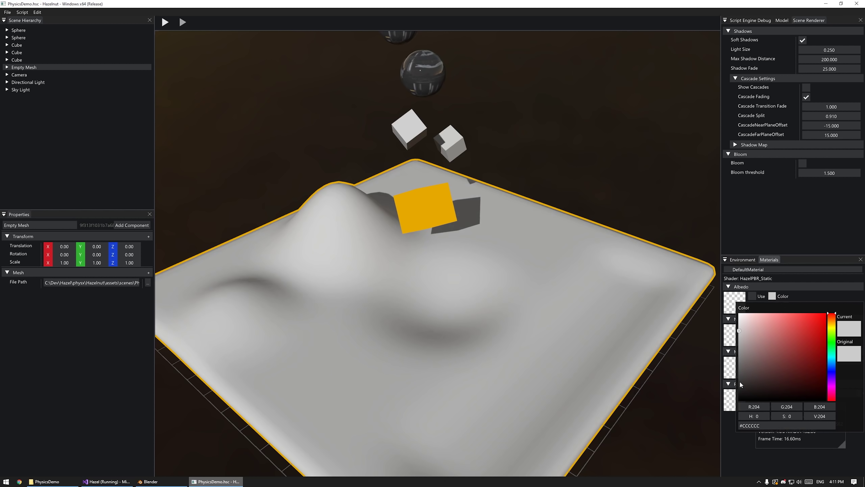
left_click(825, 341)
mouse_move(800, 329)
left_mouse_down()
mouse_move(811, 310)
mouse_move(795, 365)
mouse_move(801, 343)
mouse_move(807, 346)
left_mouse_up()
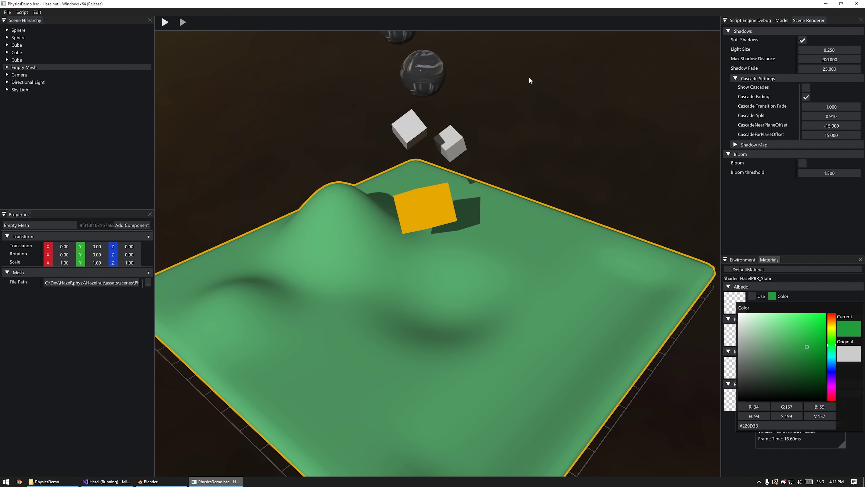
left_click_drag(528, 81, 486, 240, "alt")
scroll(488, 314, "down", 5)
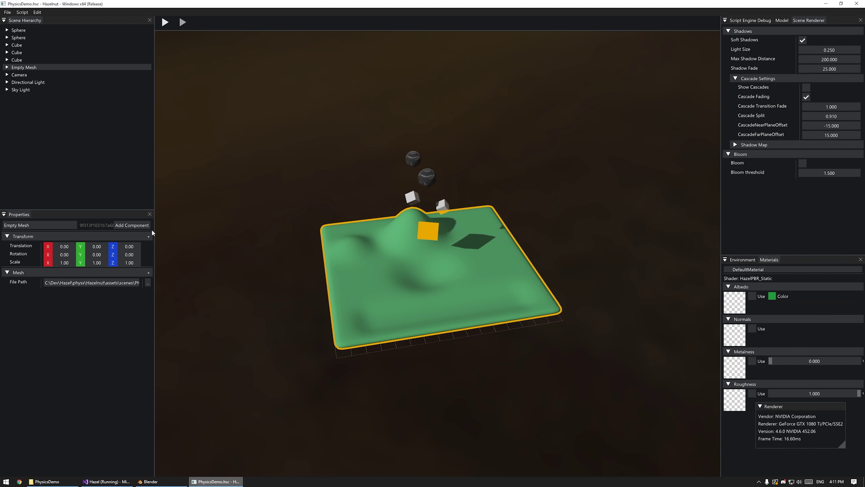
Give the terrain entity a Static Rigidbody and a non-convex Mesh Collider
left_click(137, 226)
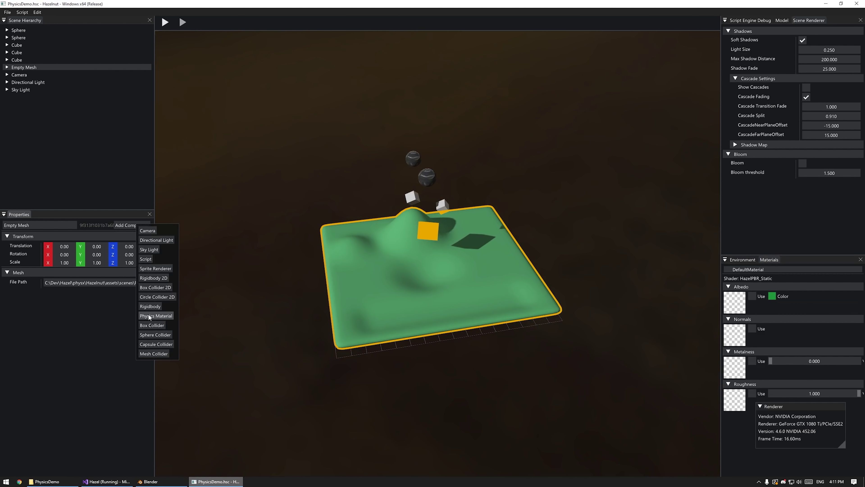
left_click(152, 305)
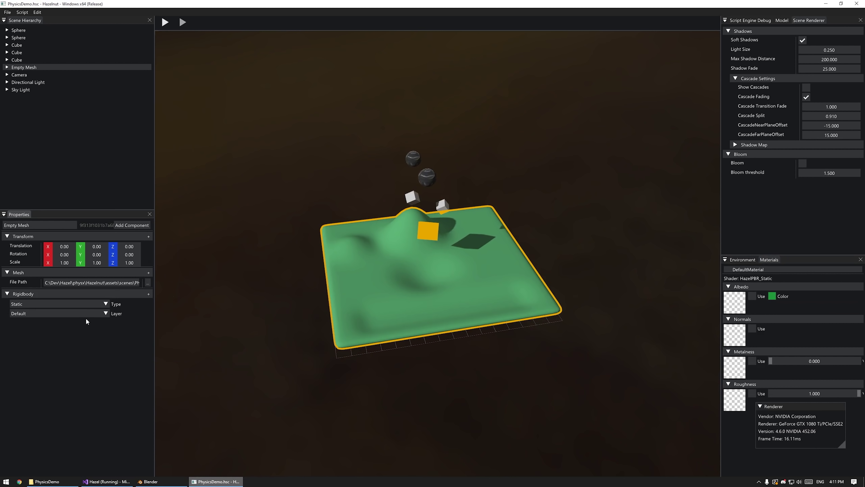
left_click(145, 227)
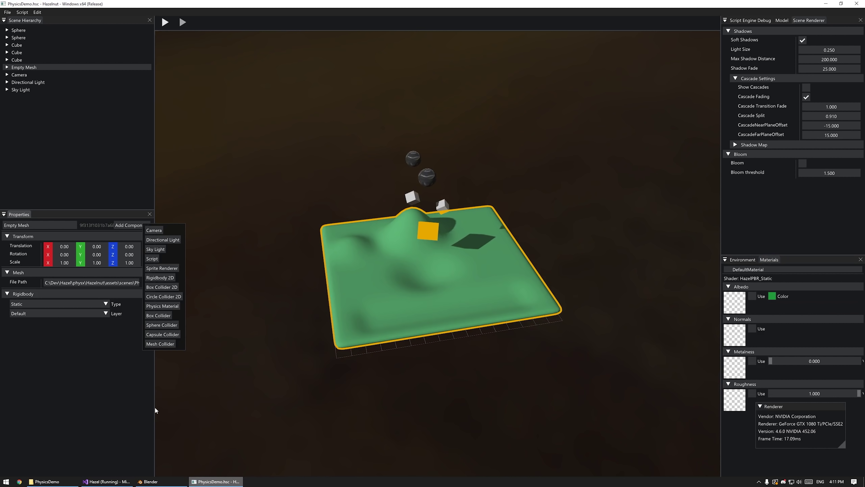
left_click(161, 344)
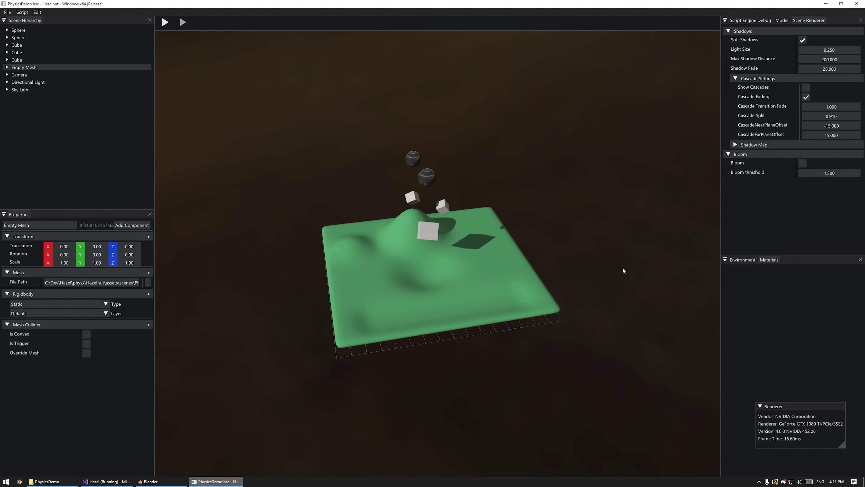
left_click_drag(624, 268, 439, 289, "alt")
scroll(491, 367, "up", 5)
left_click_drag(491, 367, 423, 335, "alt")
Move the first sphere to X -6.46 and do a quick play-and-stop test run
left_click(417, 62)
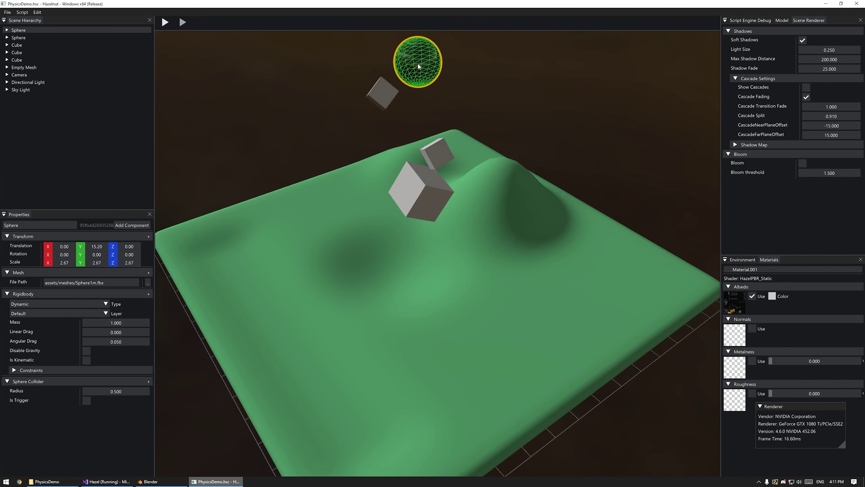
key("w")
left_click_drag(401, 73, 483, 64)
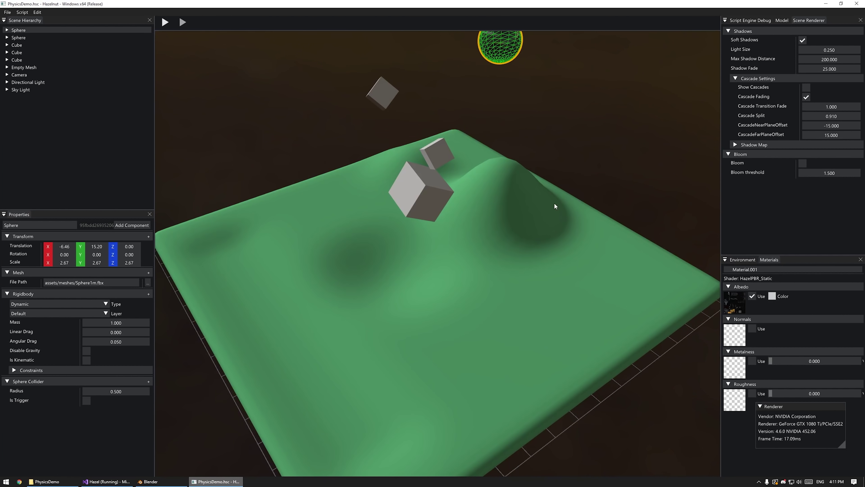
left_click_drag(554, 206, 586, 185, "alt")
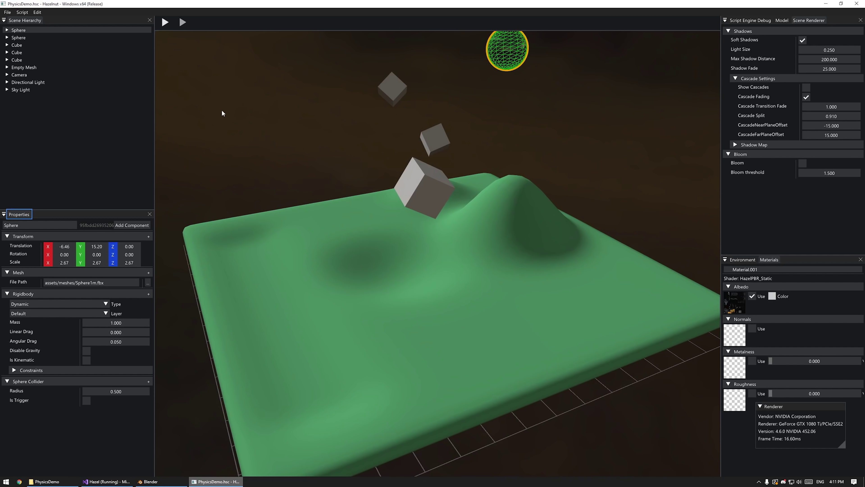
left_click(165, 22)
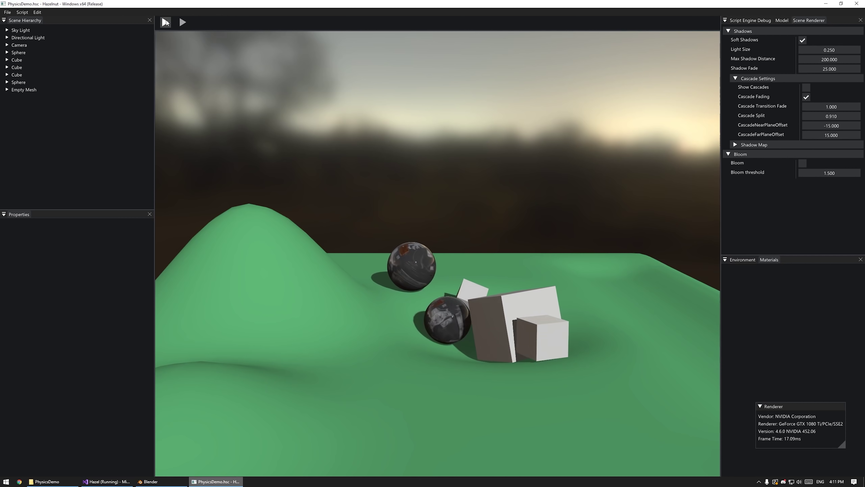
left_click(165, 22)
Move the sphere above the hill and test the drop with a short play run
scroll(516, 263, "down", 5)
left_click(431, 271)
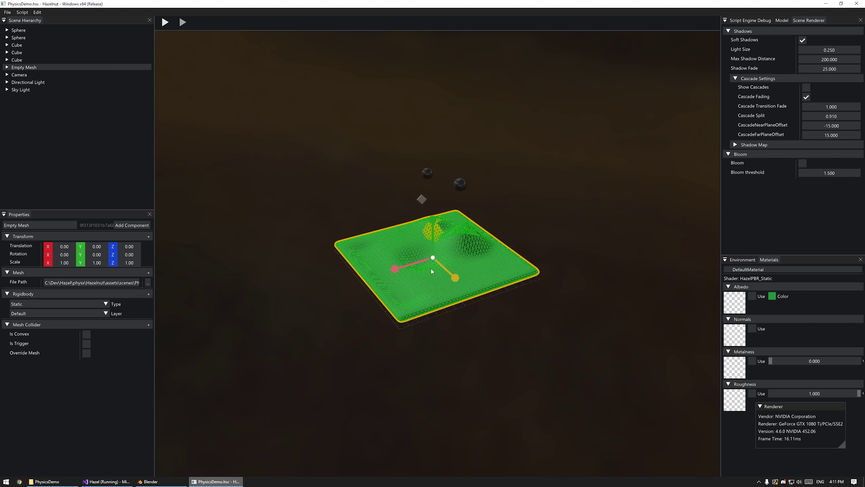
scroll(453, 259, "up", 3)
left_click(462, 181)
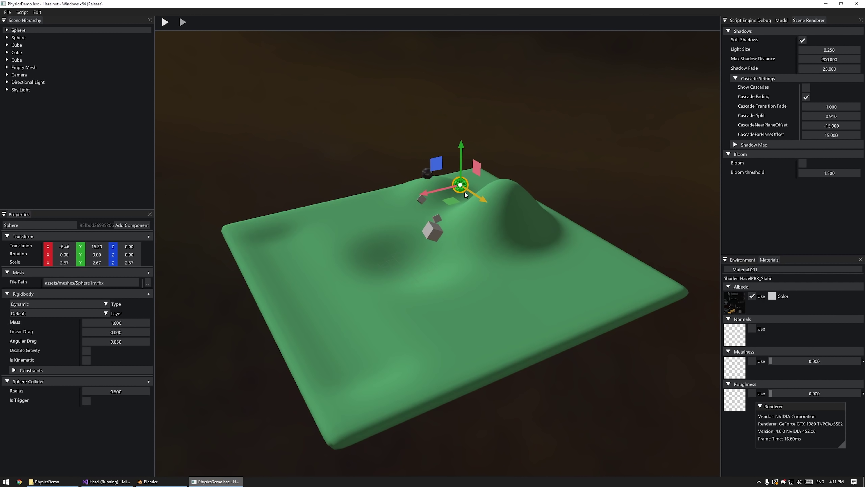
left_click_drag(448, 205, 489, 160)
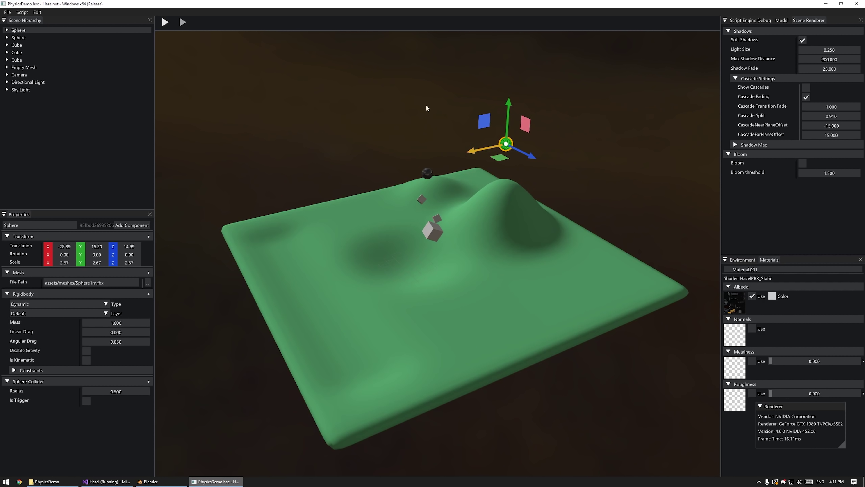
left_click(165, 22)
left_click(165, 22)
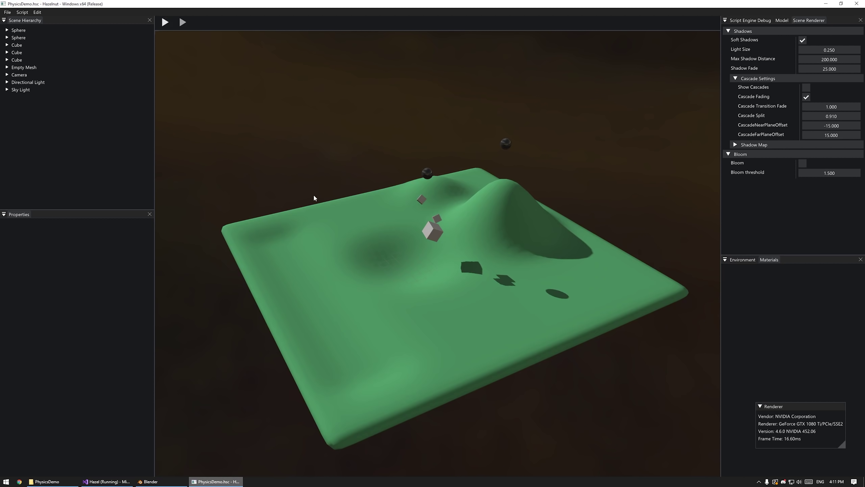
Pull the scene camera back with a 65 field of view and test-run from there
left_click(20, 74)
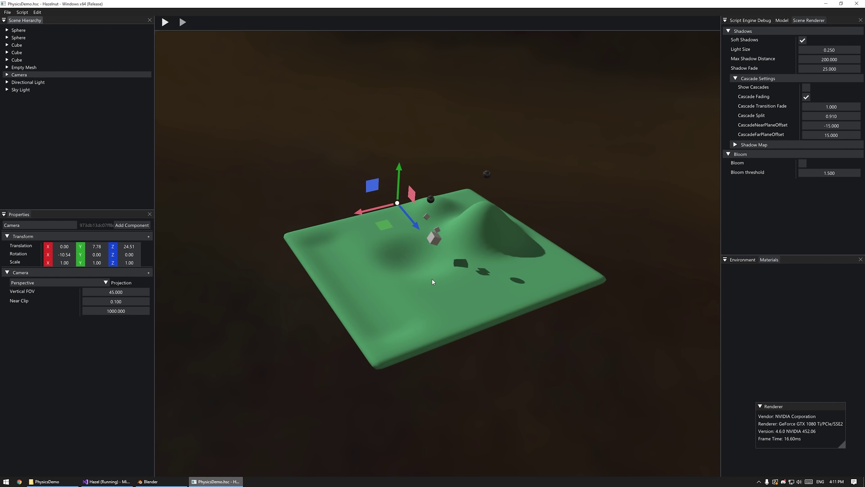
left_click_drag(368, 257, 295, 197, "alt")
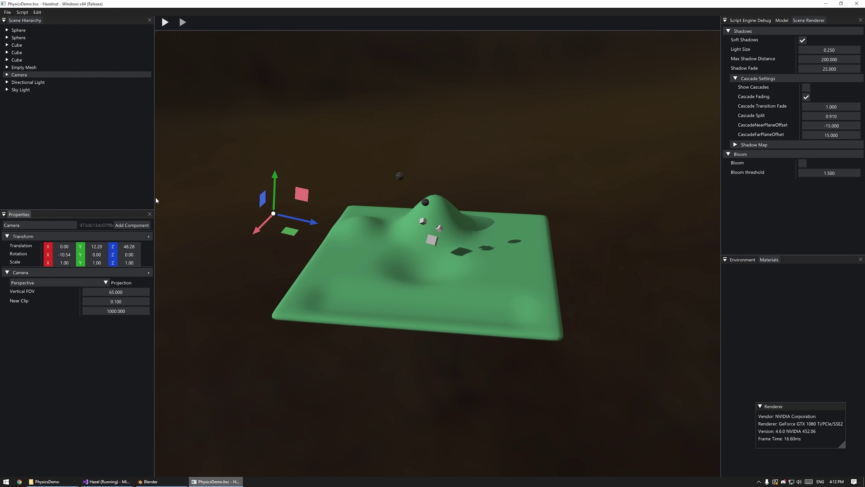
left_click(165, 22)
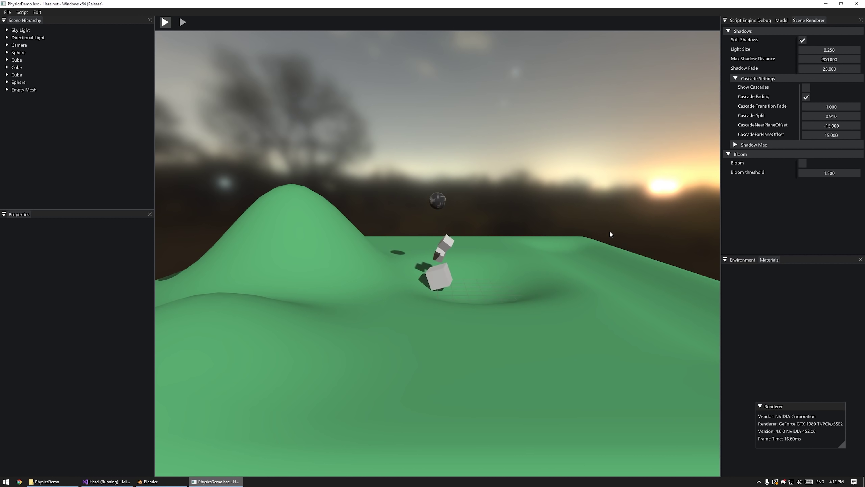
left_click(166, 22)
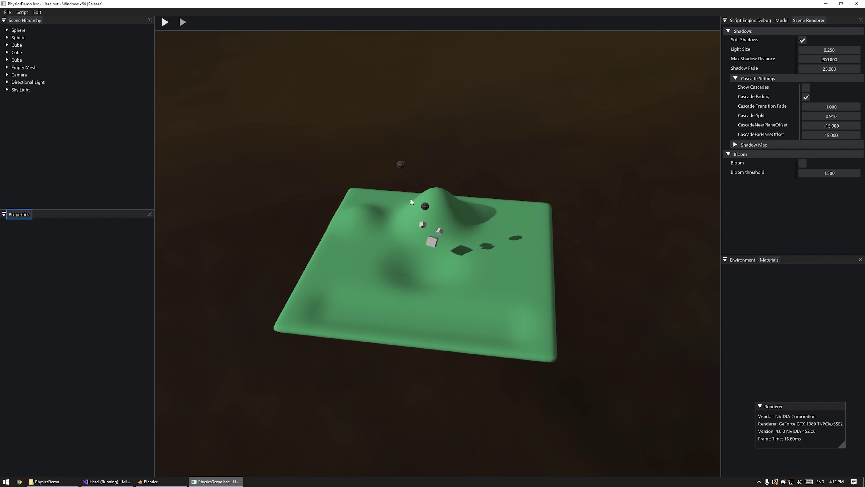
Reposition the enlarged sphere to X -18.02, Y 22.24 above the hilltop and play the simulation
left_click(401, 163)
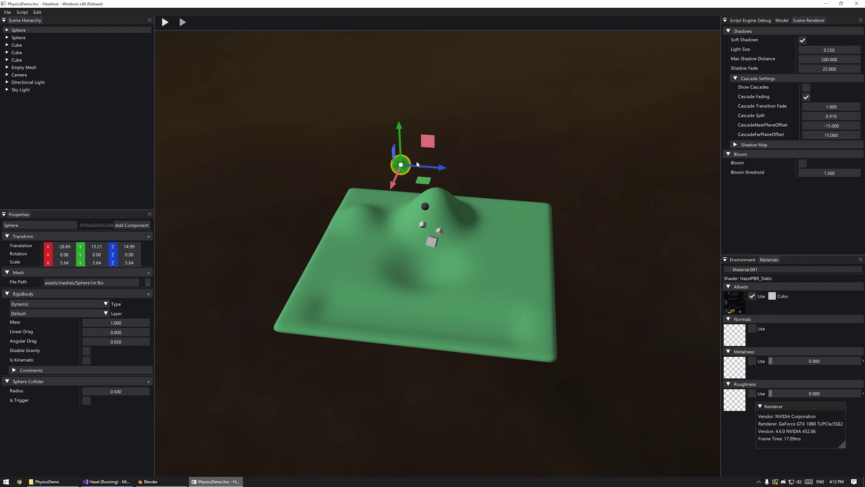
left_click_drag(421, 165, 306, 210)
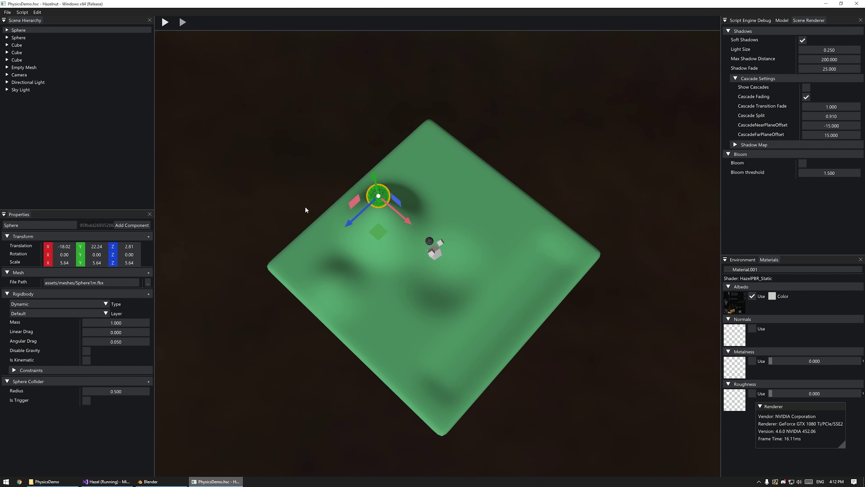
left_click(166, 23)
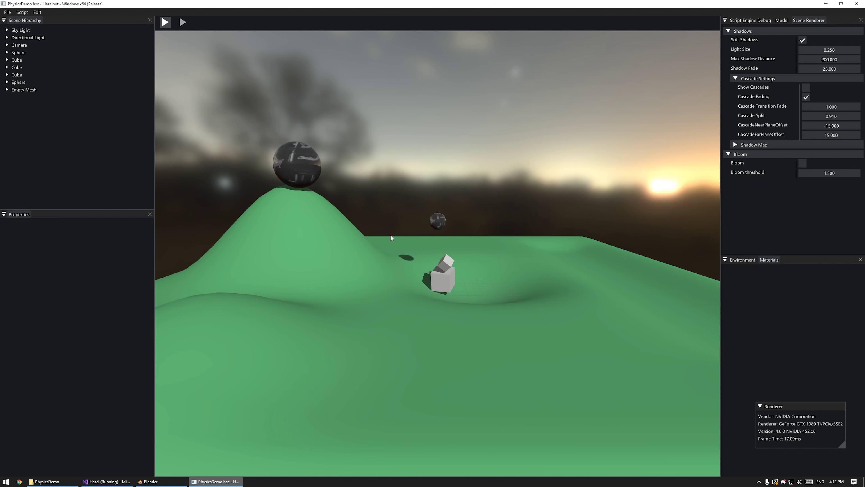